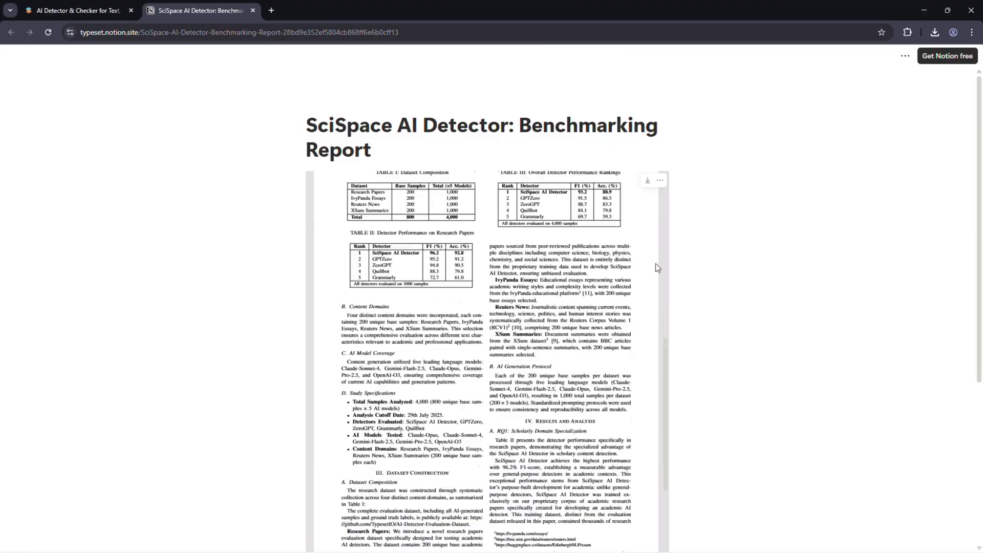
- Scroll through the embedded SciSpace AI Detector benchmarking report in Notion
{"action": "scroll", "coordinate": [662, 264], "scroll_direction": "down", "scroll_amount": 15}
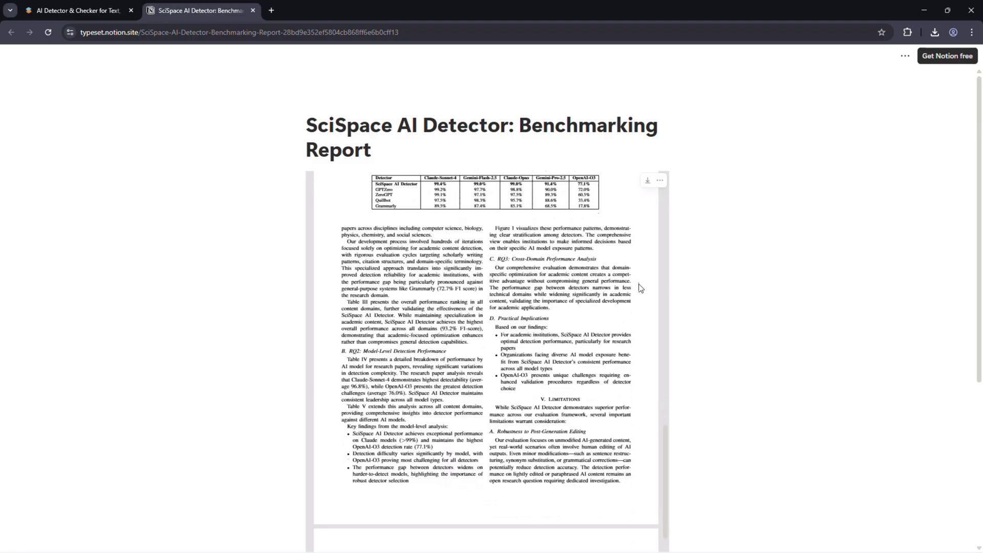
{"action": "scroll", "coordinate": [639, 287], "scroll_direction": "down", "scroll_amount": 10}
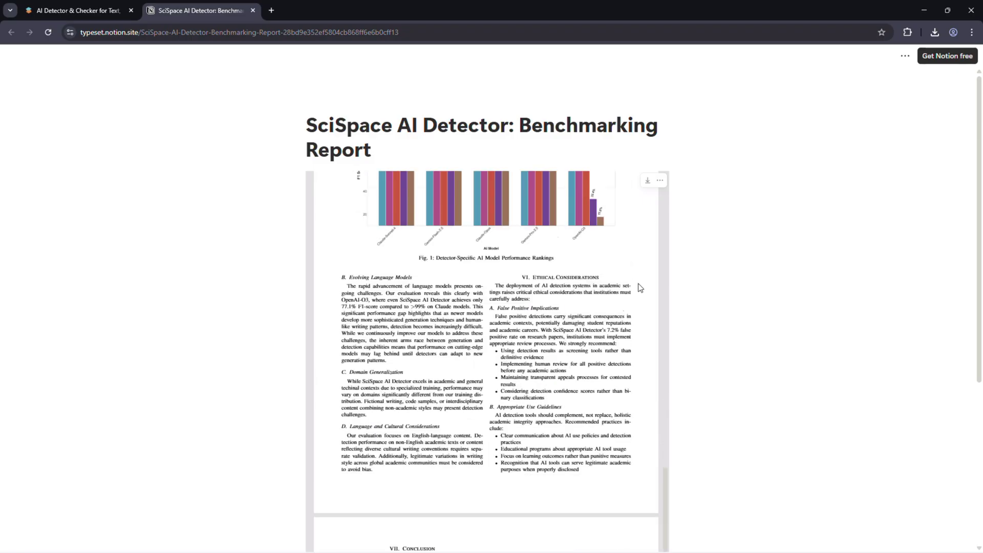
{"action": "scroll", "coordinate": [639, 287], "scroll_direction": "down", "scroll_amount": 4}
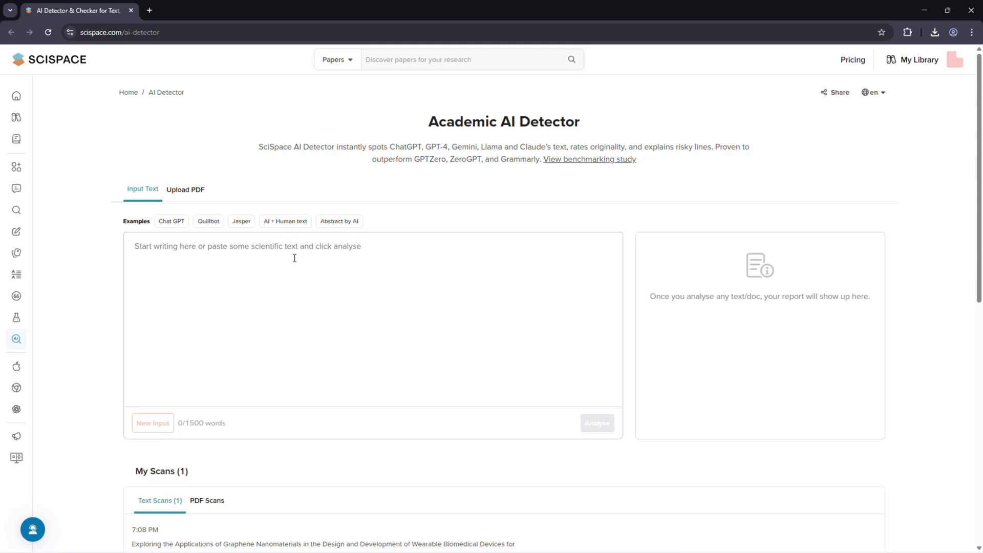
- Upload file.pdf and analyse it, getting a 100% Mostly AI report with 7 high and 10 moderate sentences
{"action": "type", "text": "Exploring the Applications of Graphene Nanomaterials in the Design and Development of Wearable Biomedical Devices for Real-Time Health Monitoring."}
{"action": "left_click", "coordinate": [185, 189]}
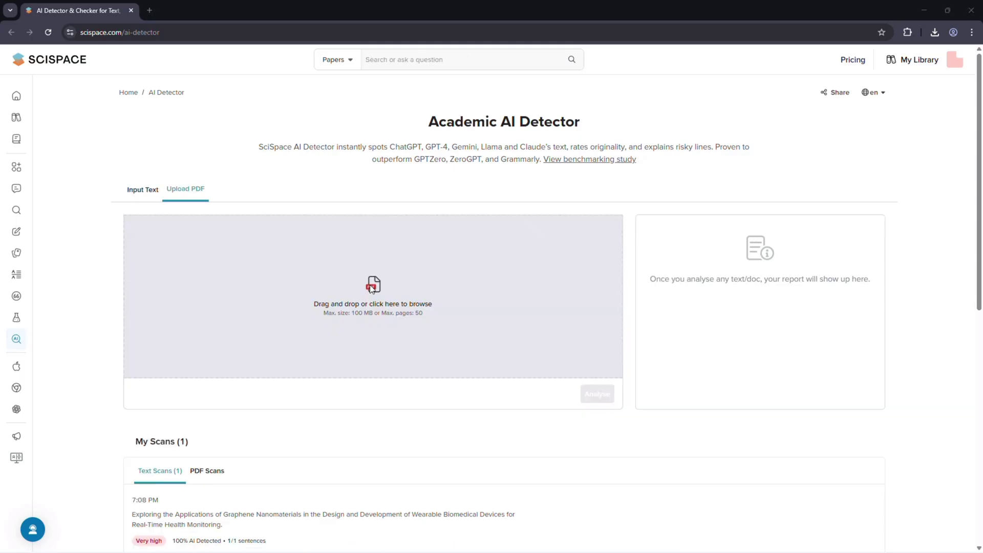
{"action": "left_click", "coordinate": [372, 289]}
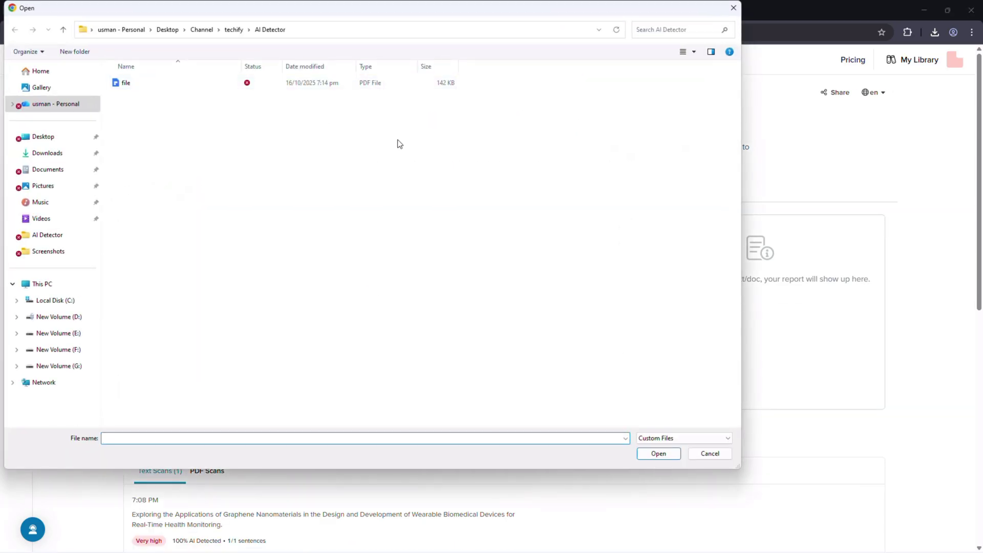
{"action": "left_click", "coordinate": [709, 453]}
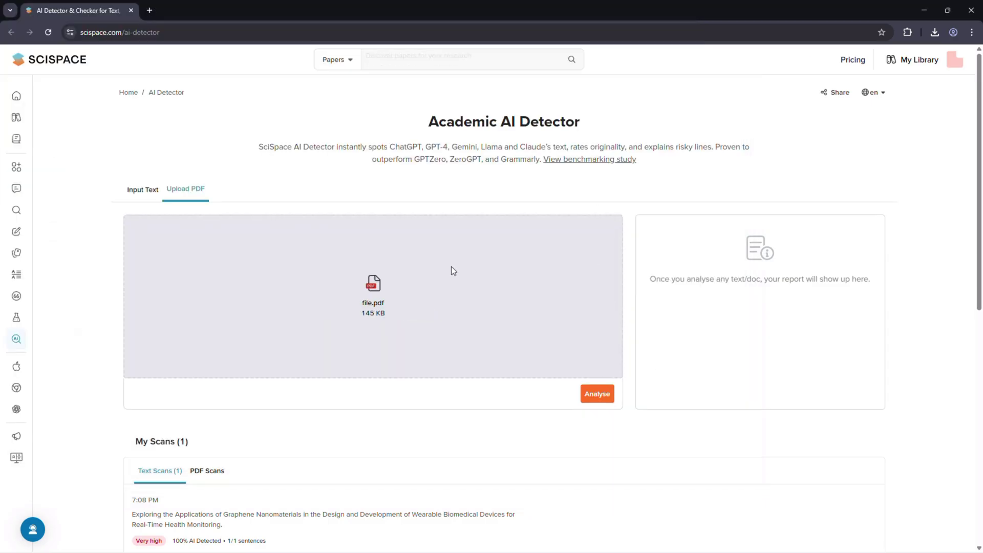
{"action": "left_click", "coordinate": [587, 392]}
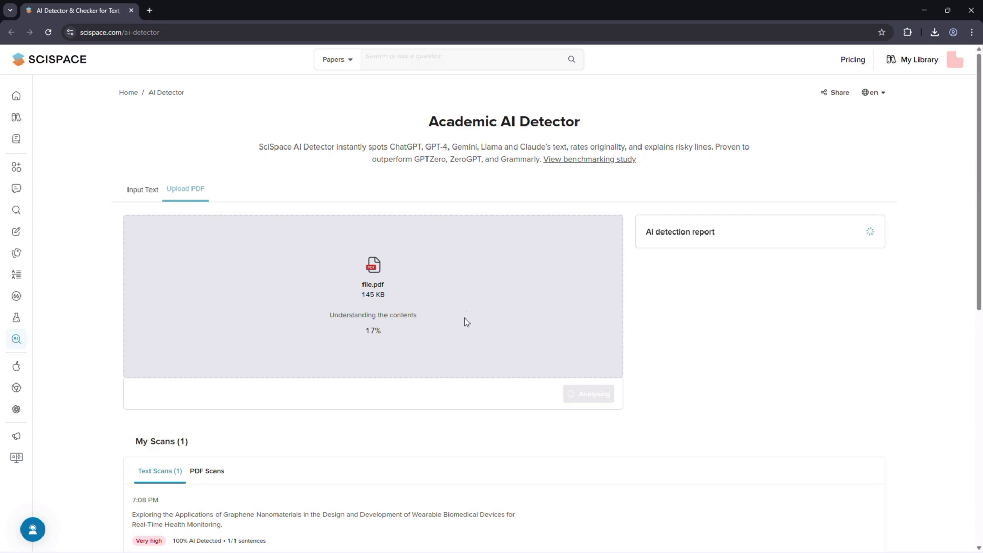
{"action": "scroll", "coordinate": [464, 318], "scroll_direction": "down", "scroll_amount": 3}
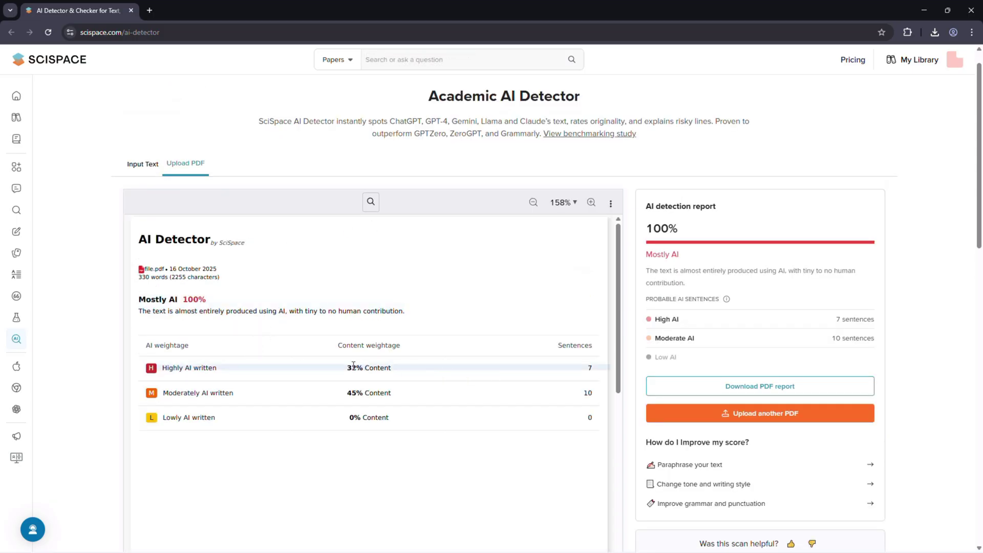
{"action": "scroll", "coordinate": [302, 364], "scroll_direction": "down", "scroll_amount": 2}
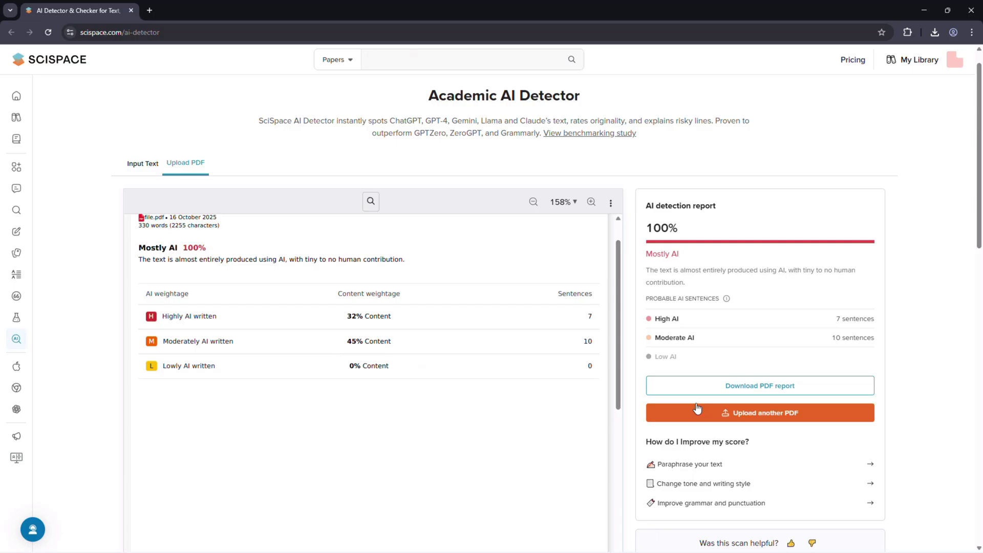
- Download the file.pdf report, review both pages in Chrome's PDF viewer, and close it
{"action": "left_click", "coordinate": [697, 386]}
{"action": "scroll", "coordinate": [458, 256], "scroll_direction": "down", "scroll_amount": 10}
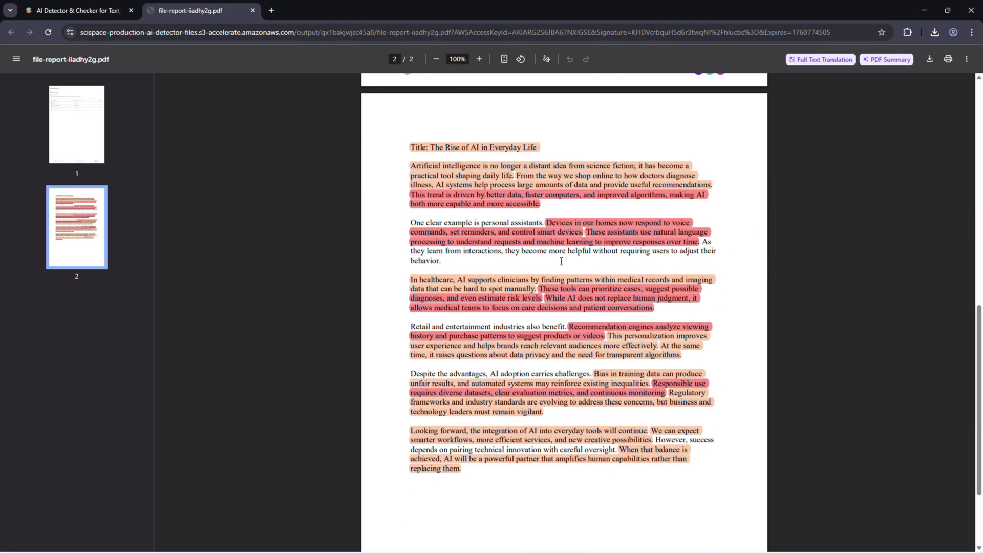
{"action": "scroll", "coordinate": [560, 261], "scroll_direction": "down", "scroll_amount": 2}
{"action": "scroll", "coordinate": [595, 369], "scroll_direction": "up", "scroll_amount": 12}
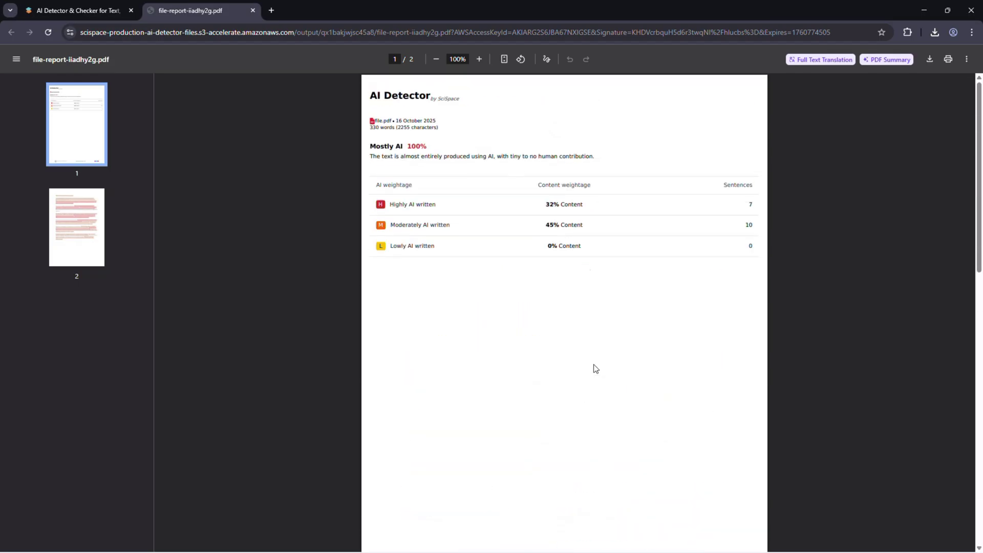
{"action": "left_click", "coordinate": [251, 10]}
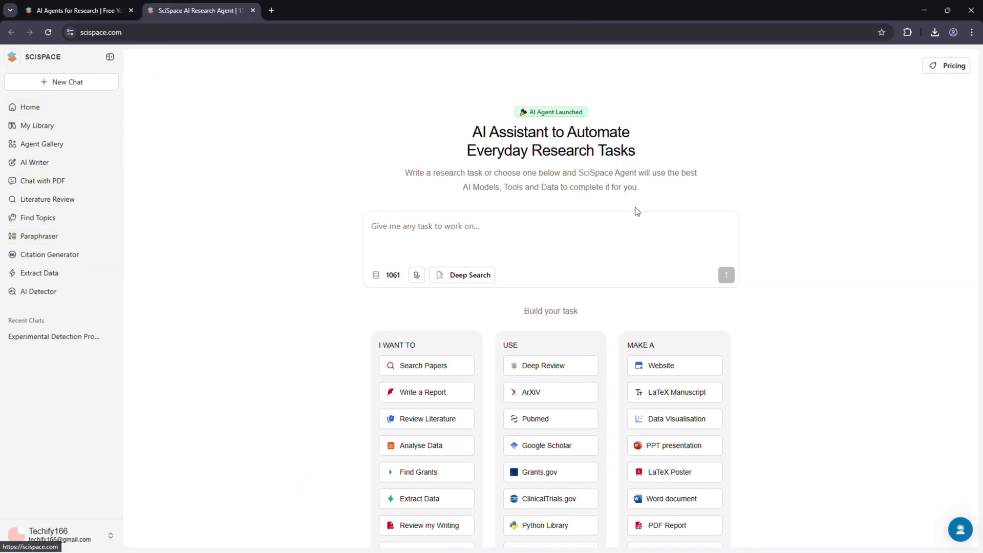
- Expand the I WANT TO, USE and MAKE A task-builder lists with Show More
{"action": "scroll", "coordinate": [553, 237], "scroll_direction": "down", "scroll_amount": 5}
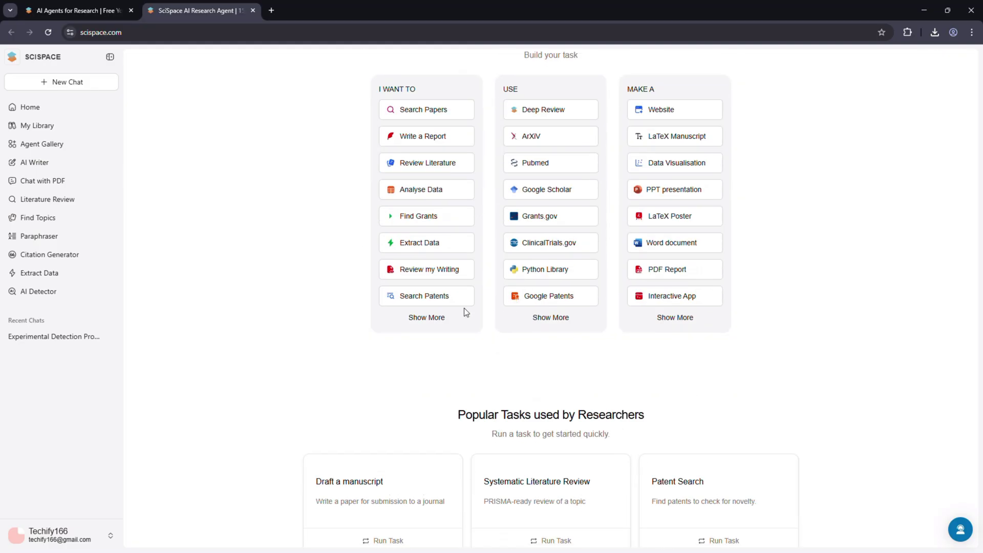
{"action": "left_click", "coordinate": [461, 316]}
{"action": "left_click", "coordinate": [550, 318]}
{"action": "left_click", "coordinate": [674, 318]}
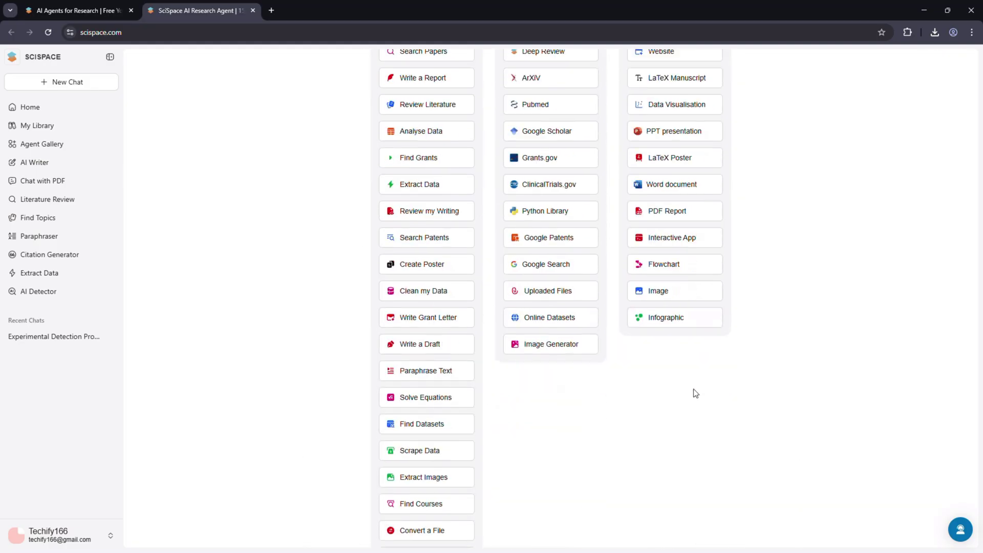
{"action": "scroll", "coordinate": [693, 393], "scroll_direction": "up", "scroll_amount": 6}
- Paste the multi-part research prompt into the task box and review the resulting manuscript chat
{"action": "key", "text": "ctrl+v"}
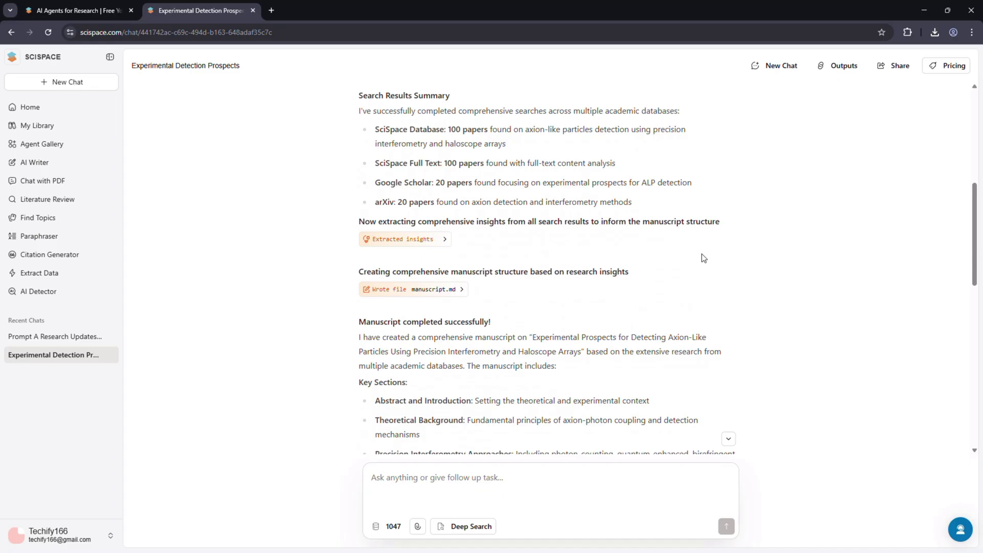
{"action": "scroll", "coordinate": [703, 258], "scroll_direction": "down", "scroll_amount": 3}
{"action": "scroll", "coordinate": [703, 258], "scroll_direction": "down", "scroll_amount": 5}
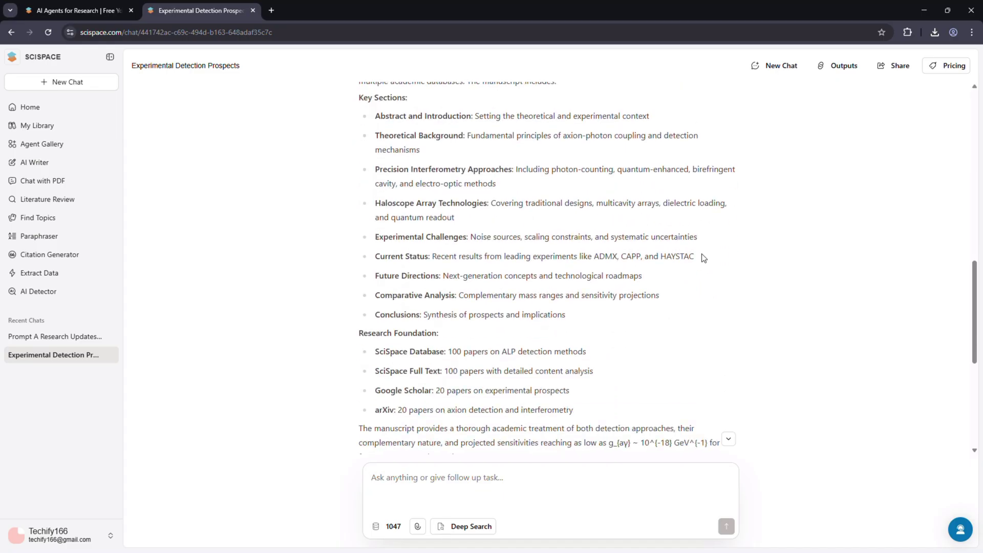
{"action": "scroll", "coordinate": [704, 258], "scroll_direction": "down", "scroll_amount": 3}
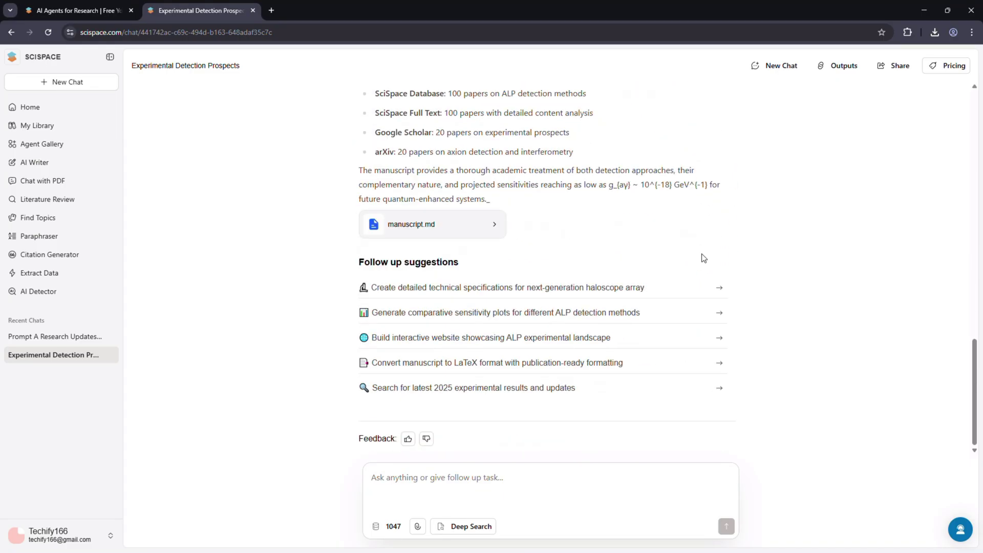
{"action": "scroll", "coordinate": [572, 368], "scroll_direction": "up", "scroll_amount": 15}
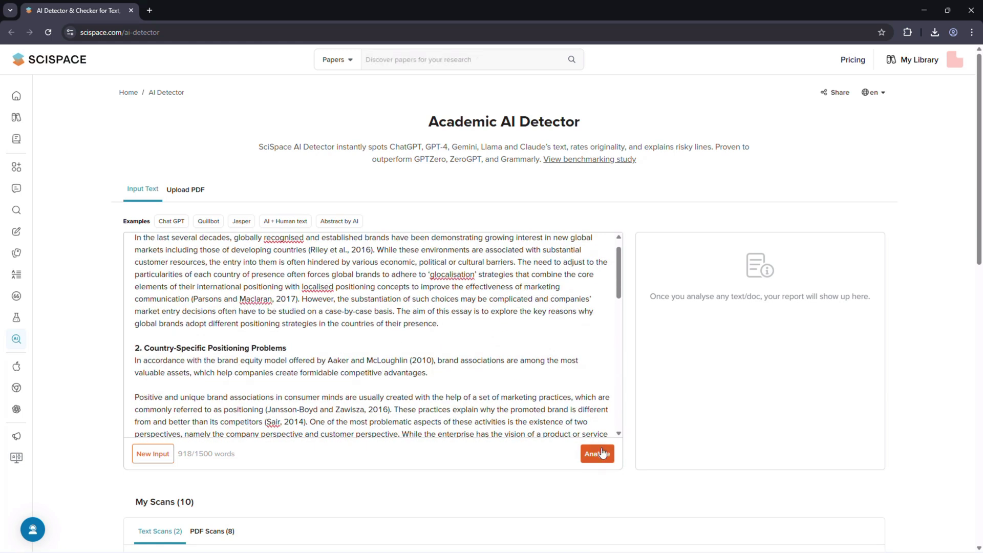
- Analyse the pasted essay and scroll through its 1% Essentially Human report's highlighted sentences
{"action": "left_click", "coordinate": [603, 452]}
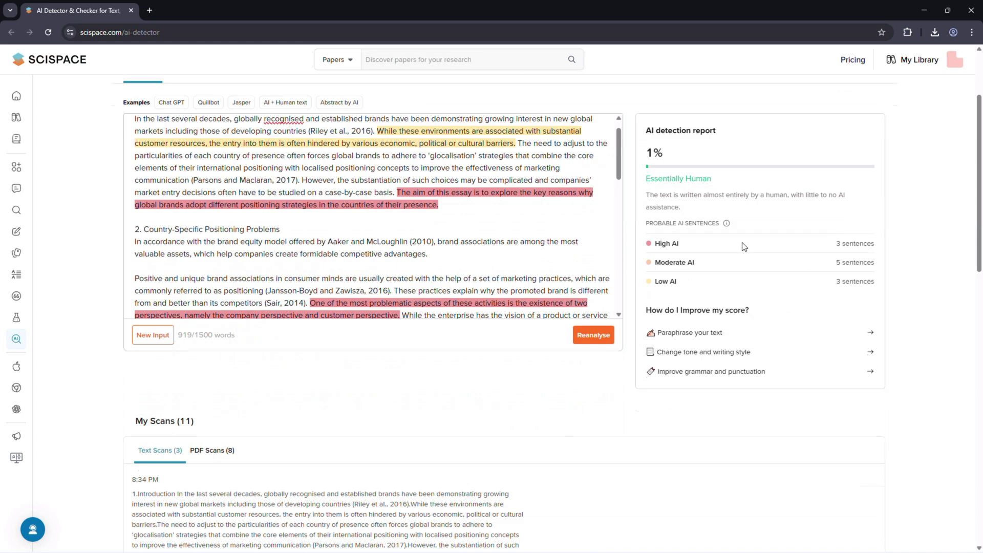
{"action": "scroll", "coordinate": [498, 280], "scroll_direction": "up", "scroll_amount": 4}
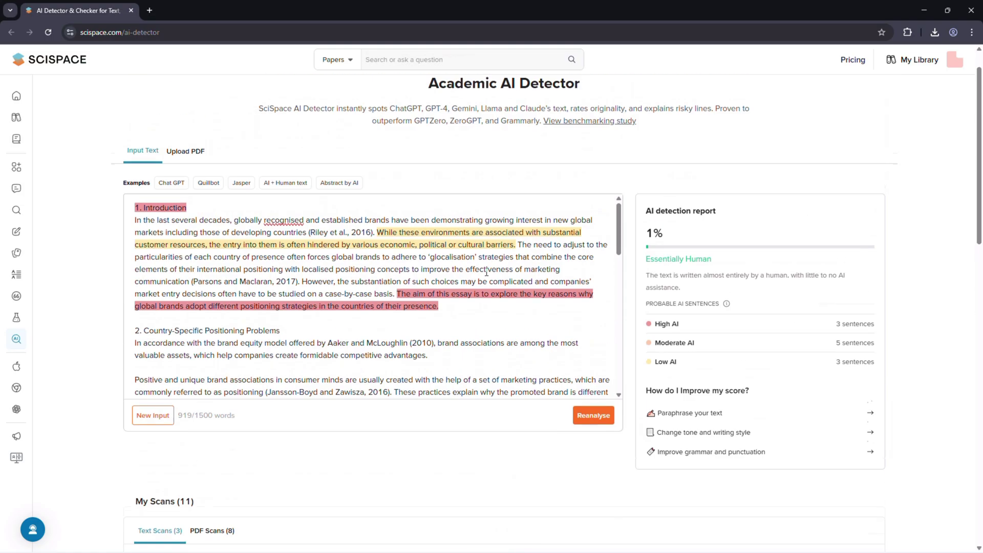
{"action": "scroll", "coordinate": [196, 286], "scroll_direction": "down", "scroll_amount": 3}
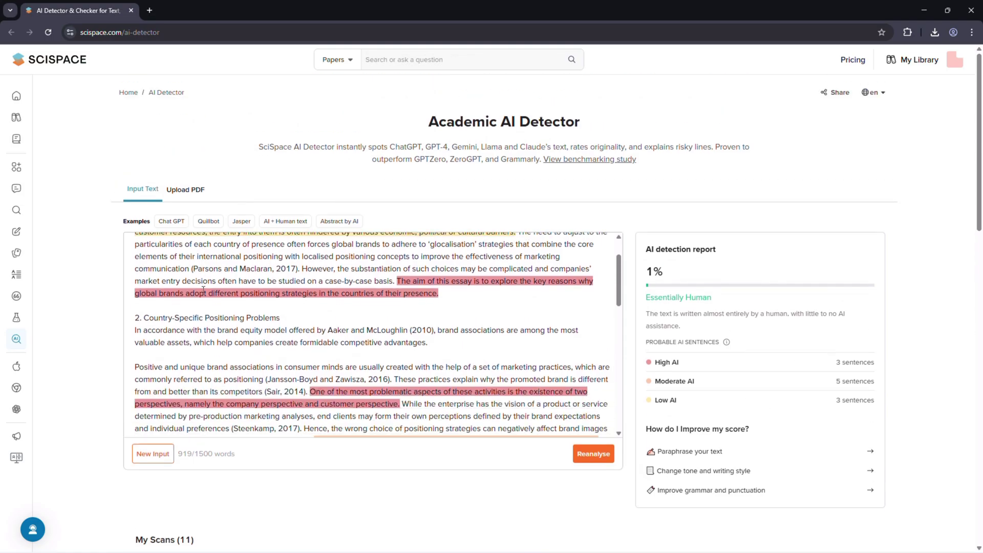
{"action": "scroll", "coordinate": [203, 291], "scroll_direction": "down", "scroll_amount": 10}
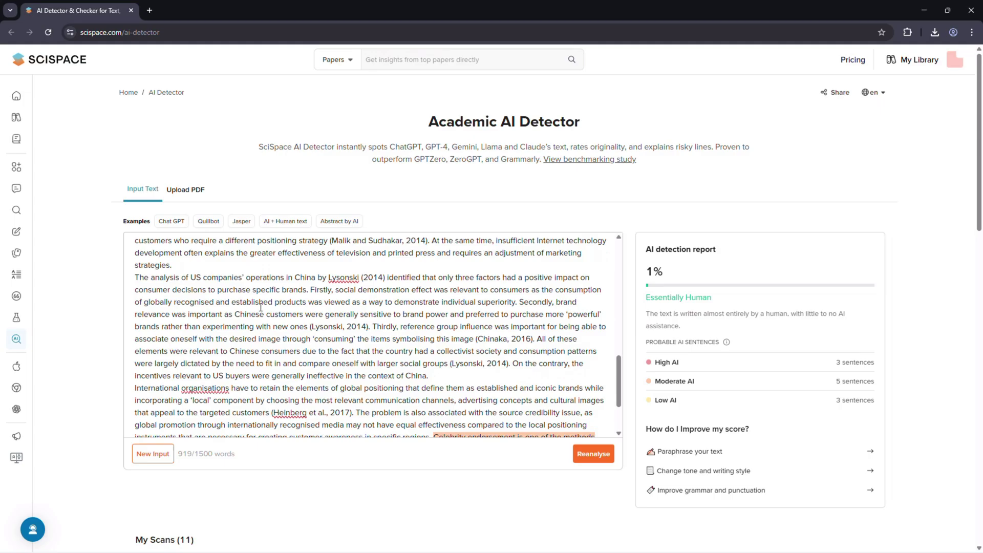
{"action": "scroll", "coordinate": [402, 305], "scroll_direction": "up", "scroll_amount": 10}
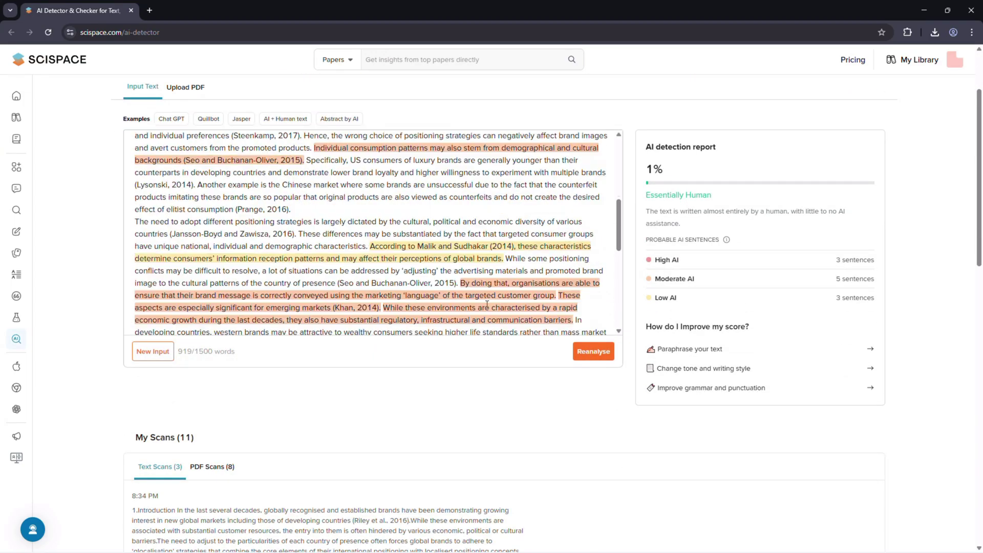
{"action": "scroll", "coordinate": [512, 286], "scroll_direction": "up", "scroll_amount": 2}
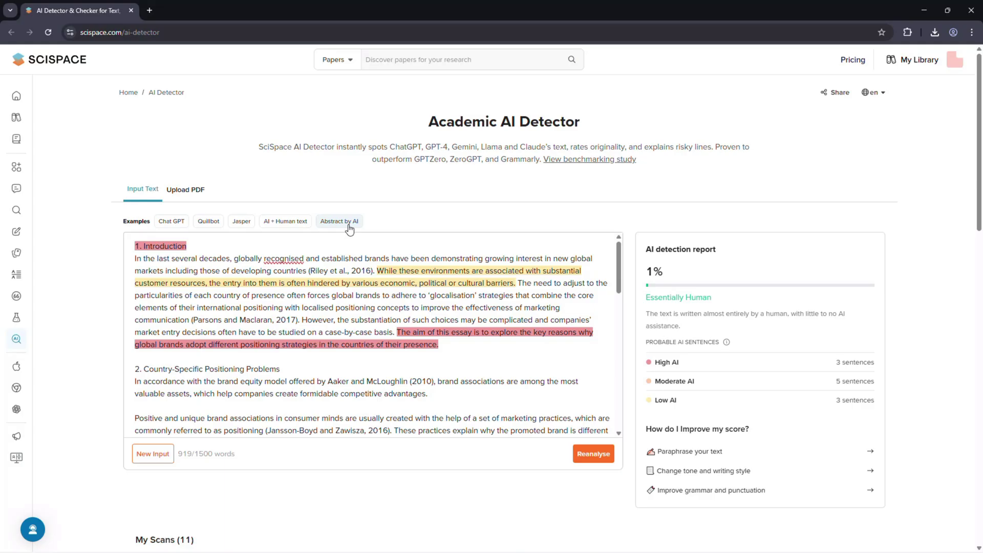
- Analyse the Abstract by AI example and highlight its 100% Mostly AI score
{"action": "left_click", "coordinate": [348, 223]}
{"action": "left_click", "coordinate": [597, 424]}
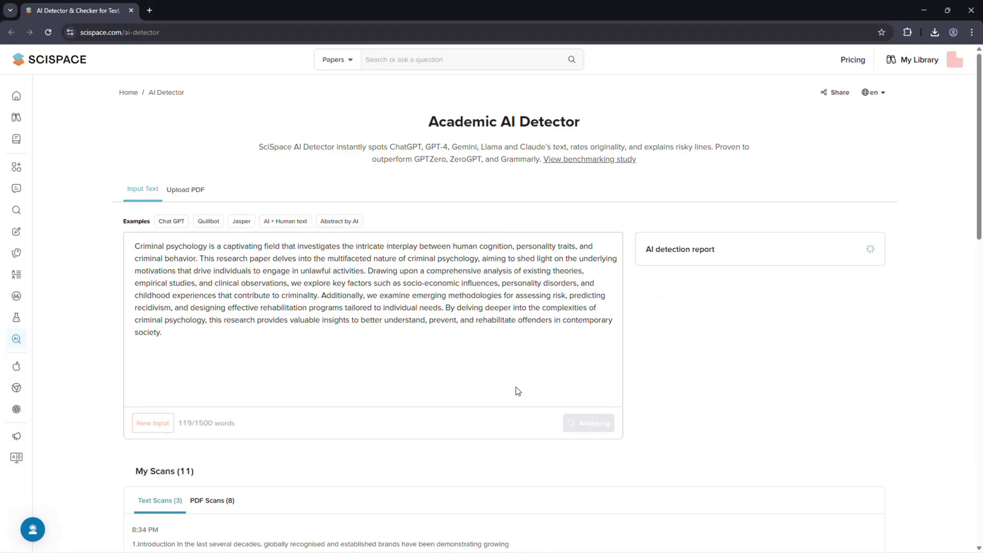
{"action": "scroll", "coordinate": [491, 250], "scroll_direction": "up", "scroll_amount": 3}
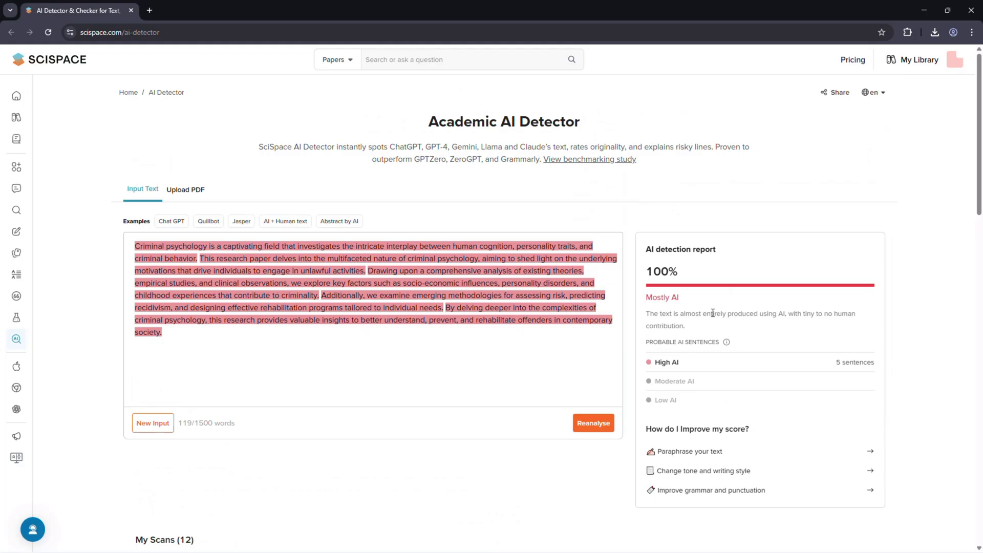
{"action": "double_click", "coordinate": [650, 272]}
{"action": "left_click", "coordinate": [684, 303]}
{"action": "left_click_drag", "start_coordinate": [685, 303], "coordinate": [642, 264]}
{"action": "left_click", "coordinate": [728, 265]}
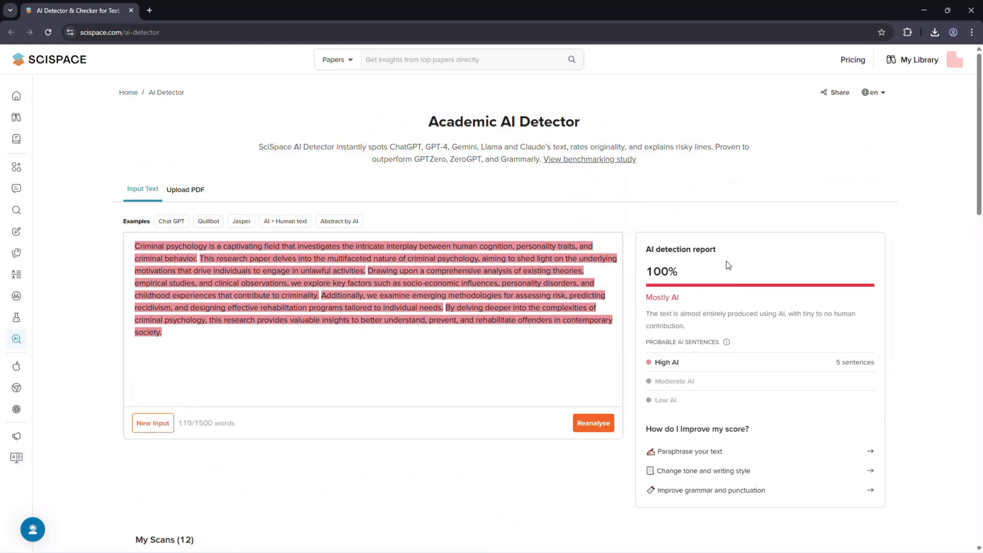
- Analyse the AI + Human sample, scoring 1% Essentially Human, and open the benchmarking study
{"action": "left_click", "coordinate": [282, 231]}
{"action": "left_click", "coordinate": [594, 425]}
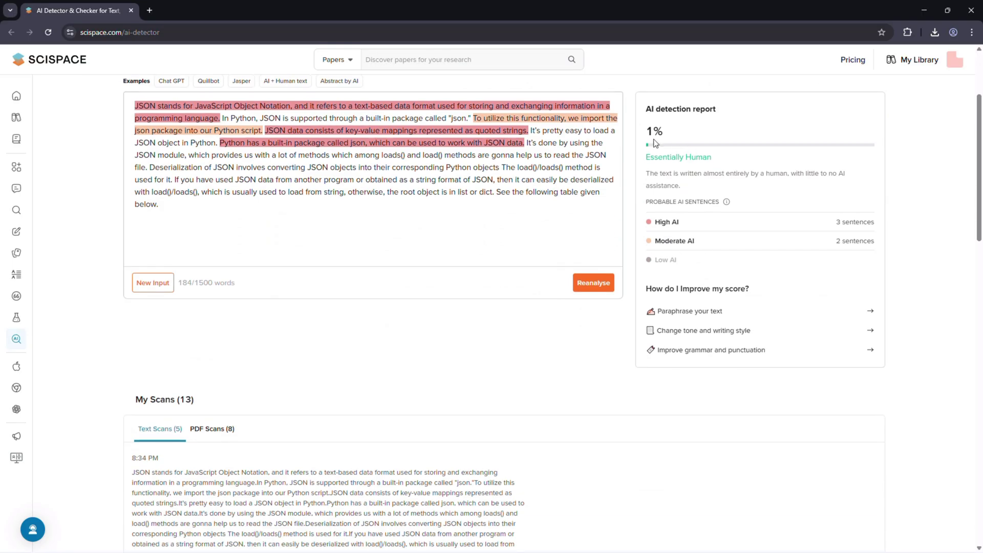
{"action": "scroll", "coordinate": [683, 190], "scroll_direction": "up", "scroll_amount": 3}
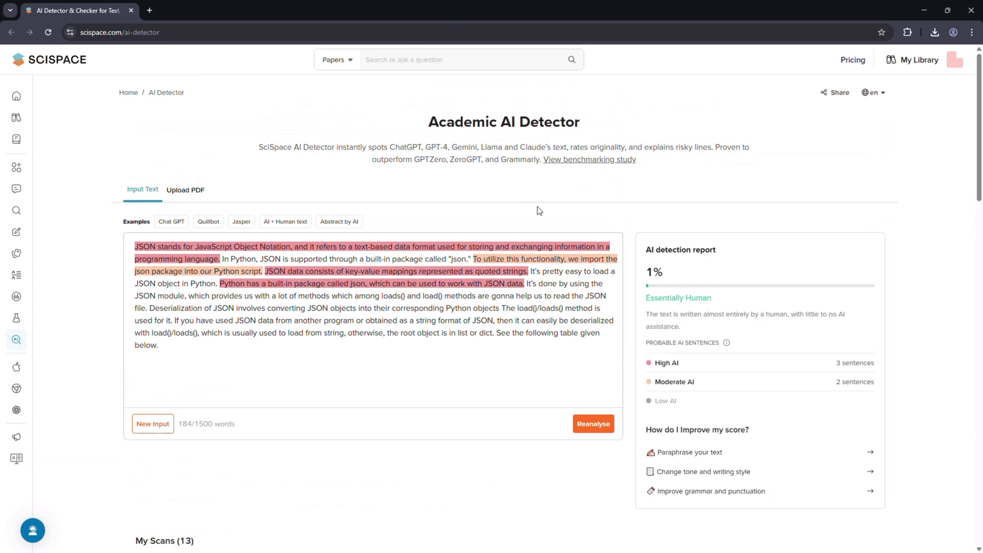
{"action": "left_click", "coordinate": [566, 161]}
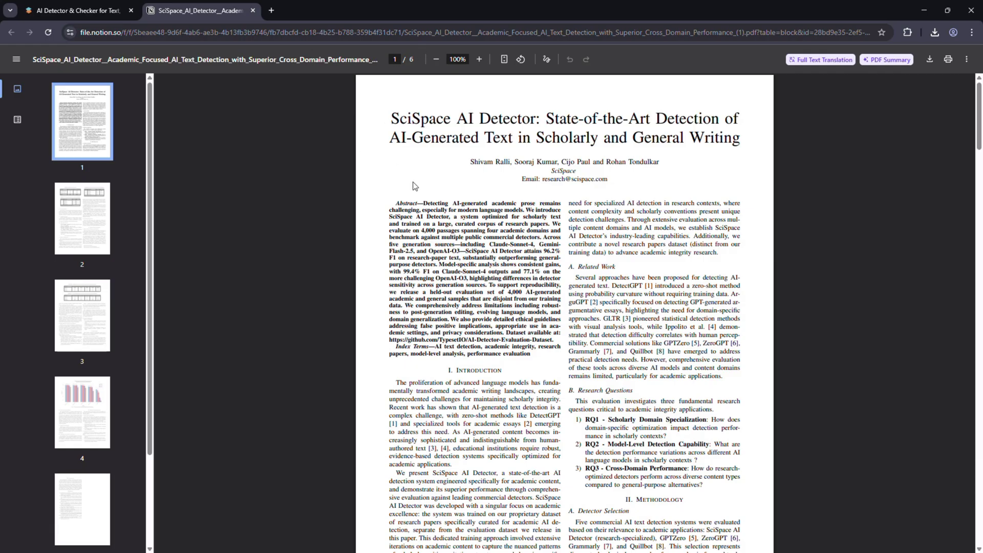
- Scroll through the benchmarking PDF and select Tables IV and V to inspect them
{"action": "scroll", "coordinate": [415, 186], "scroll_direction": "down", "scroll_amount": 6}
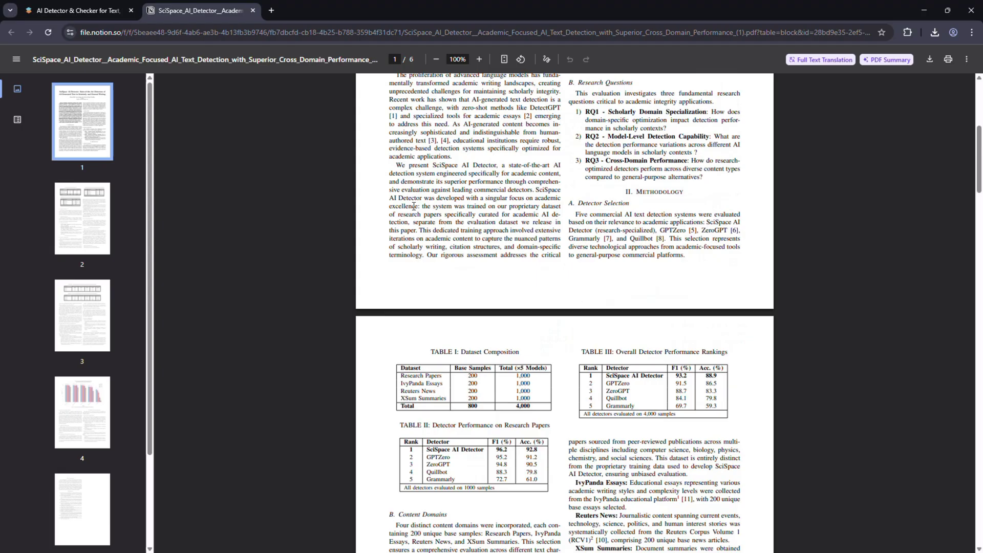
{"action": "scroll", "coordinate": [414, 205], "scroll_direction": "down", "scroll_amount": 10}
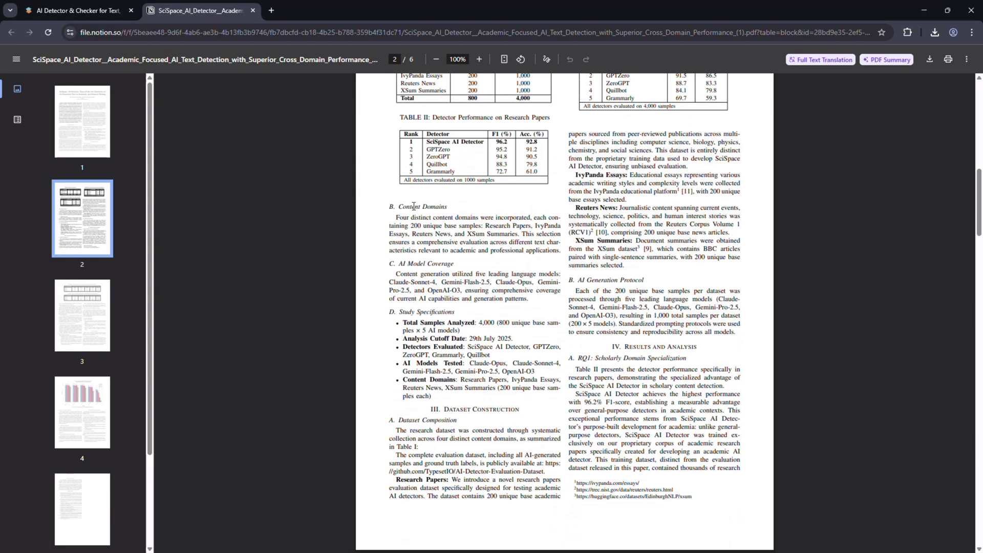
{"action": "scroll", "coordinate": [413, 206], "scroll_direction": "down", "scroll_amount": 2}
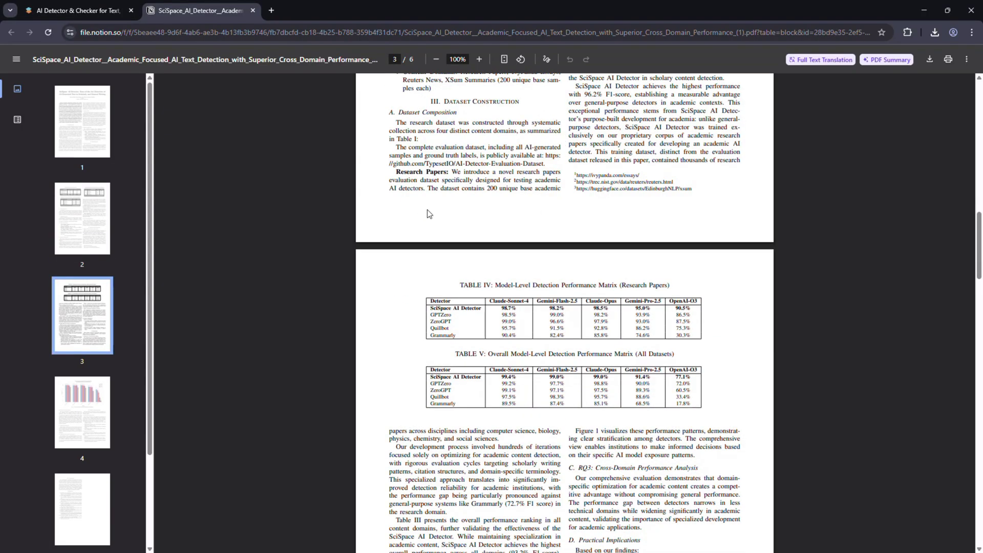
{"action": "scroll", "coordinate": [428, 214], "scroll_direction": "down", "scroll_amount": 3}
{"action": "scroll", "coordinate": [428, 214], "scroll_direction": "down", "scroll_amount": 12}
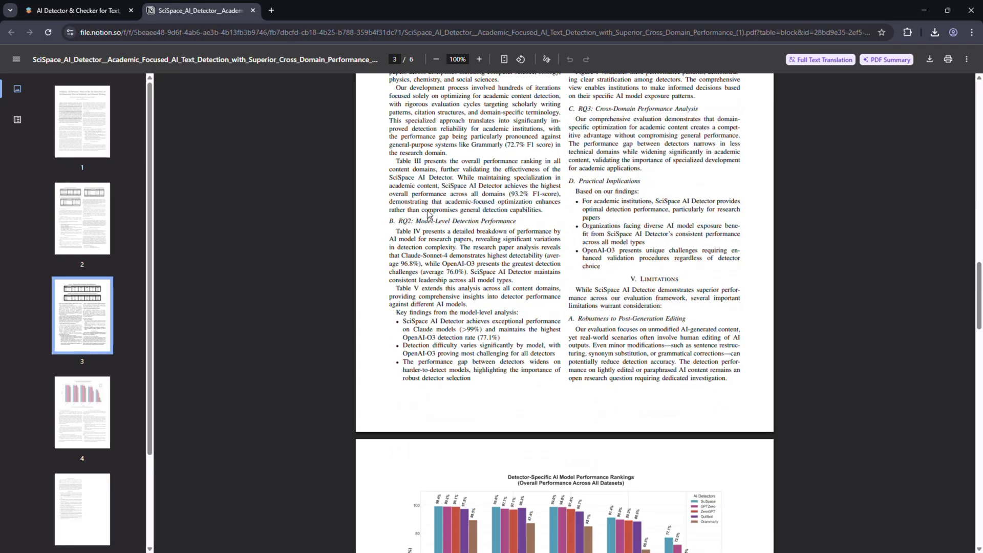
{"action": "scroll", "coordinate": [980, 284], "scroll_direction": "up", "scroll_amount": 9}
{"action": "left_click_drag", "start_coordinate": [980, 284], "coordinate": [980, 245]}
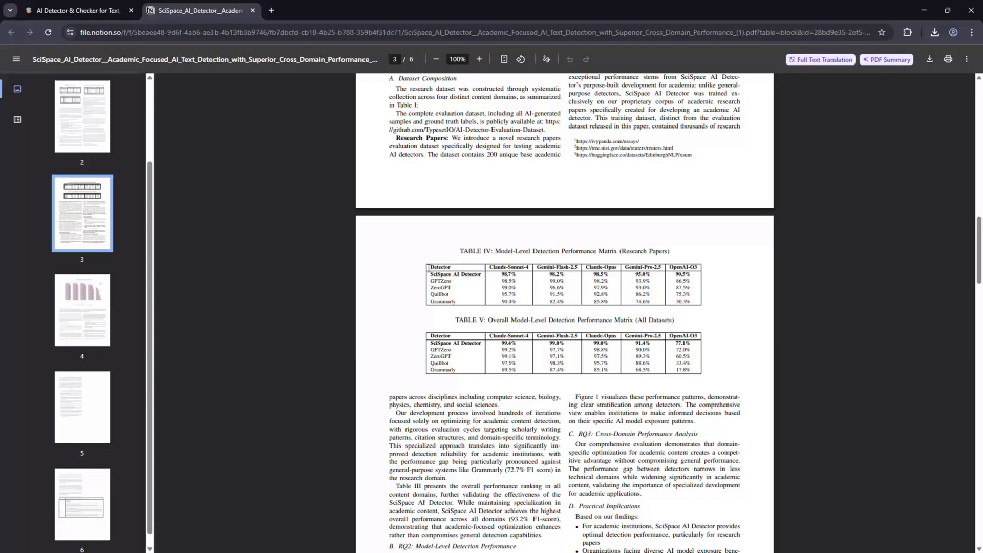
{"action": "left_click_drag", "start_coordinate": [428, 268], "coordinate": [690, 368]}
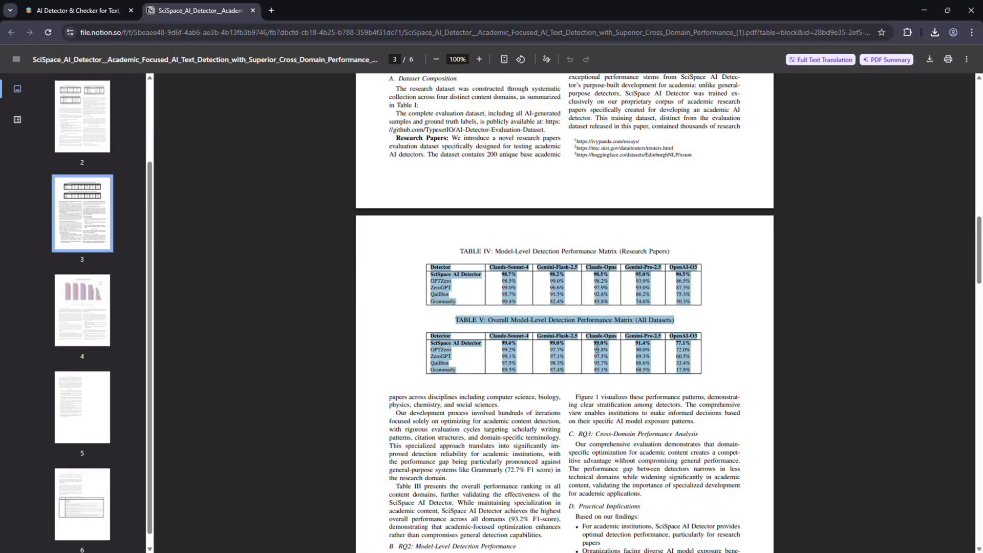
{"action": "scroll", "coordinate": [597, 348], "scroll_direction": "up", "scroll_amount": 2}
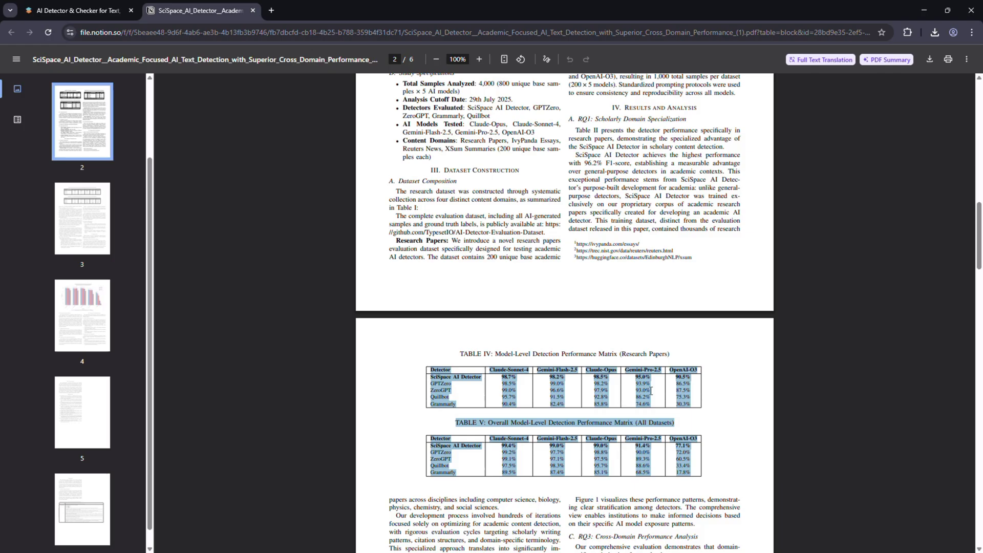
{"action": "left_click", "coordinate": [554, 377]}
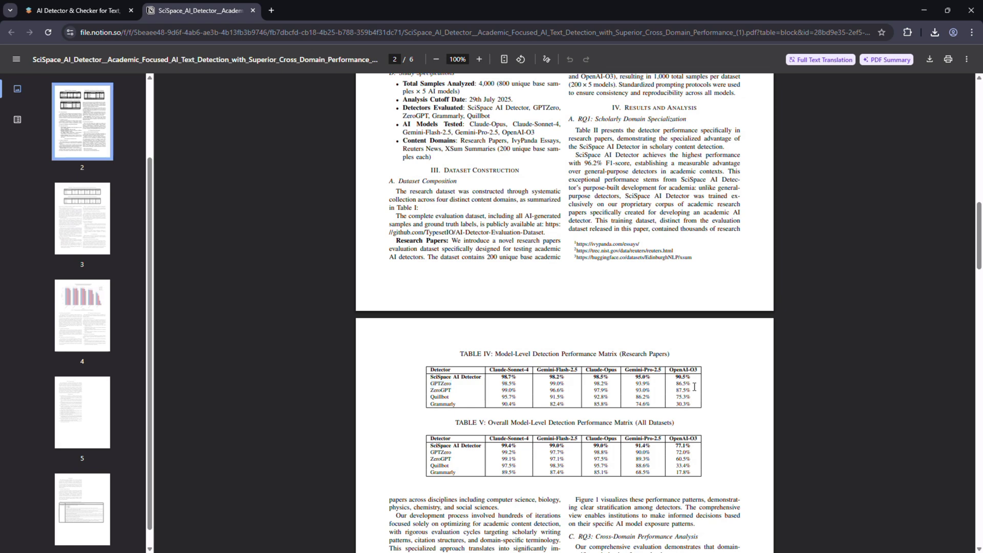
- Inspect Tables II and III, then return to the top of page 2
{"action": "scroll", "coordinate": [507, 387], "scroll_direction": "up", "scroll_amount": 8}
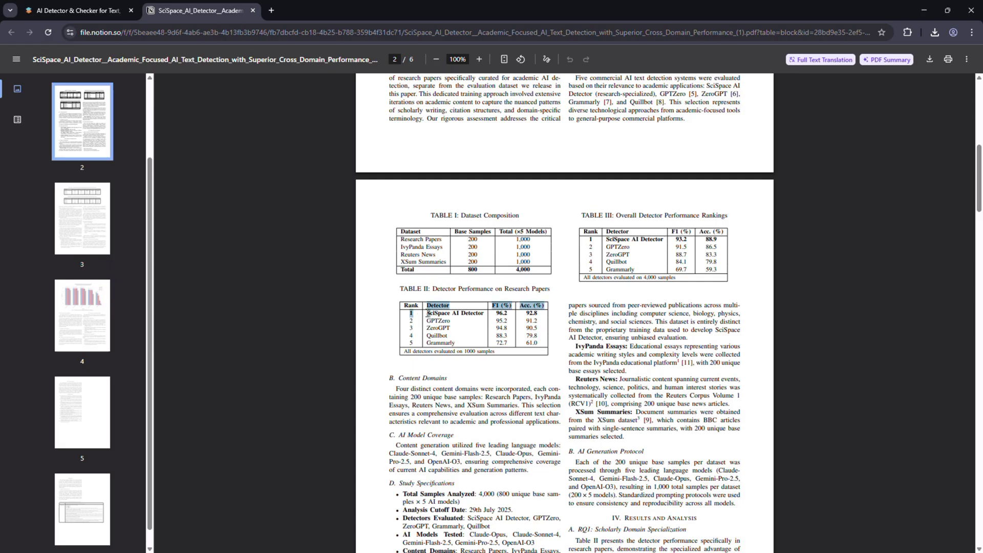
{"action": "left_click_drag", "start_coordinate": [428, 313], "coordinate": [512, 336]}
{"action": "left_click", "coordinate": [544, 335]}
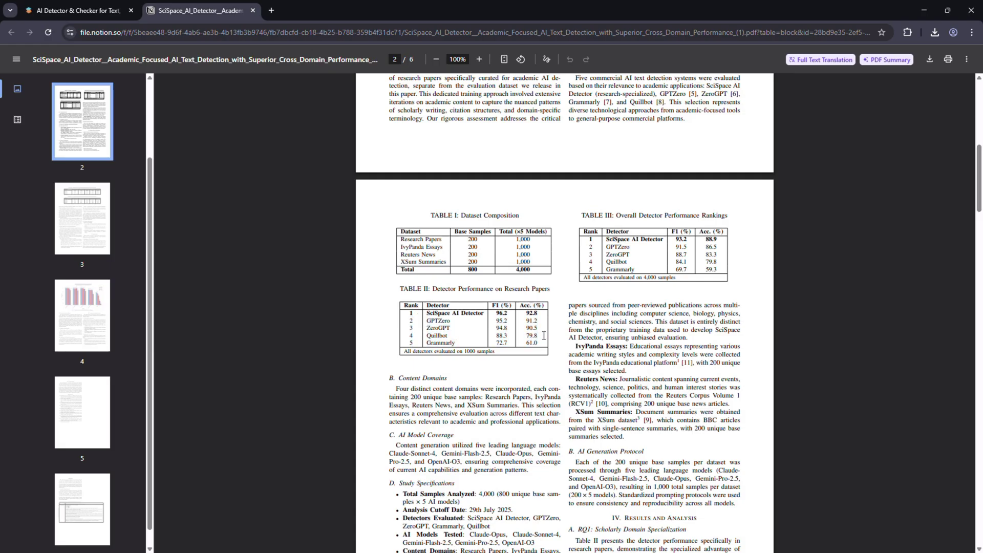
{"action": "scroll", "coordinate": [543, 336], "scroll_direction": "up", "scroll_amount": 3}
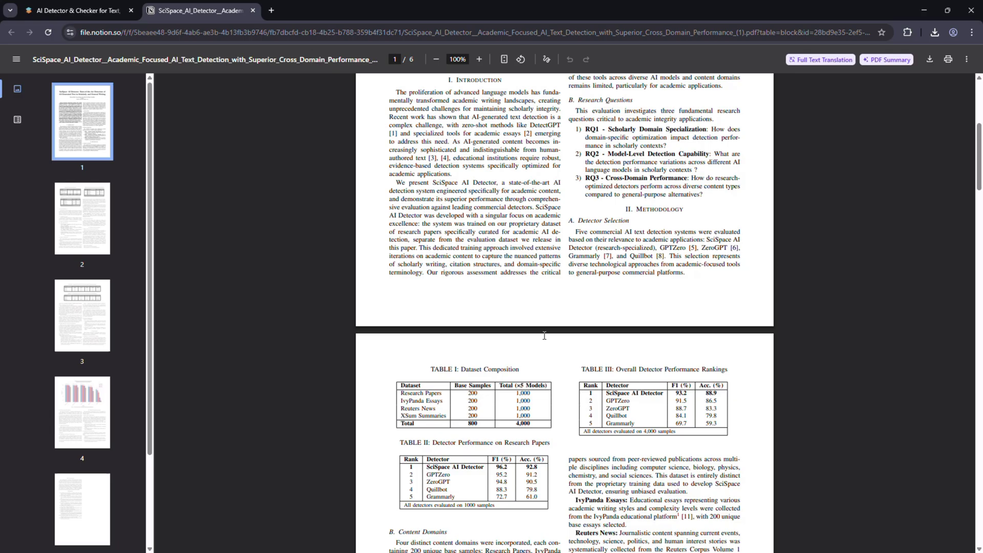
{"action": "left_click_drag", "start_coordinate": [617, 392], "coordinate": [639, 409]}
{"action": "left_click", "coordinate": [639, 409]}
{"action": "scroll", "coordinate": [569, 379], "scroll_direction": "up", "scroll_amount": 6}
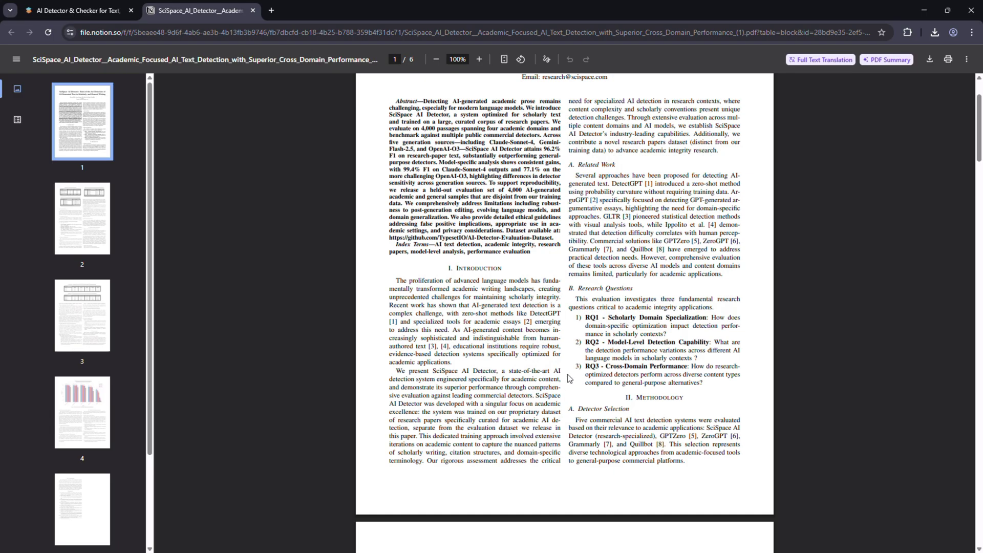
{"action": "key", "text": "Right"}
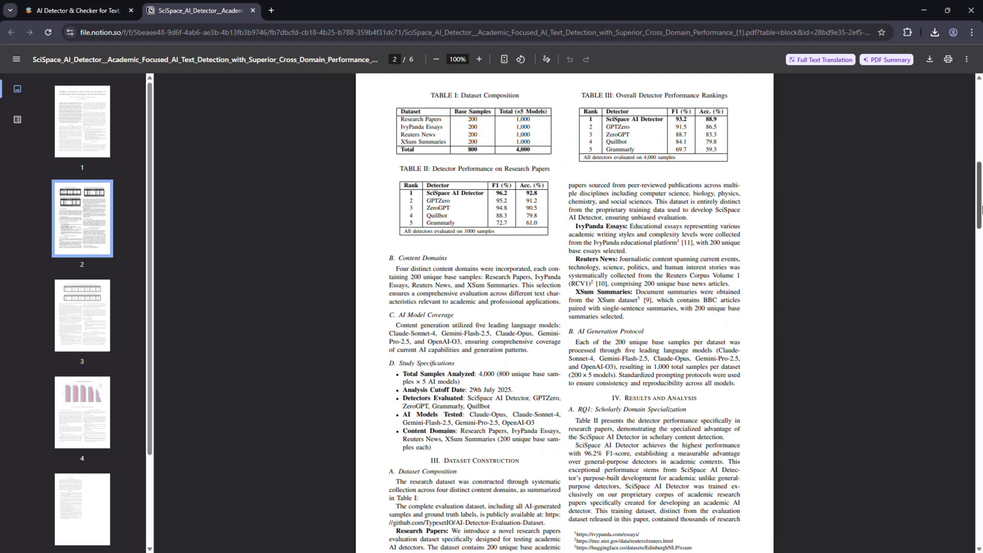
{"action": "left_click_drag", "start_coordinate": [981, 210], "coordinate": [981, 351]}
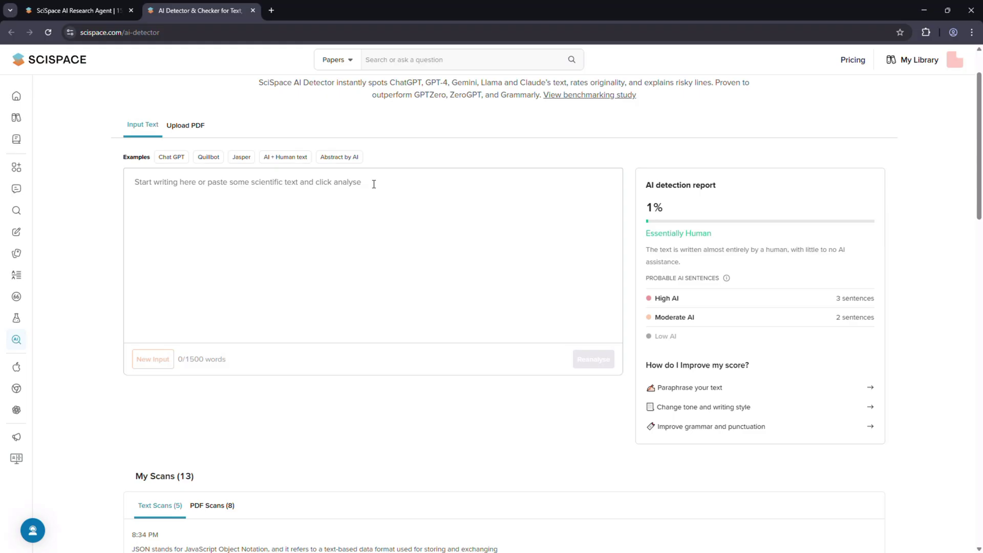
- Paste the existentialism essay into the input box and send it to 'Paraphrase your text'
{"action": "key", "text": "ctrl+v"}
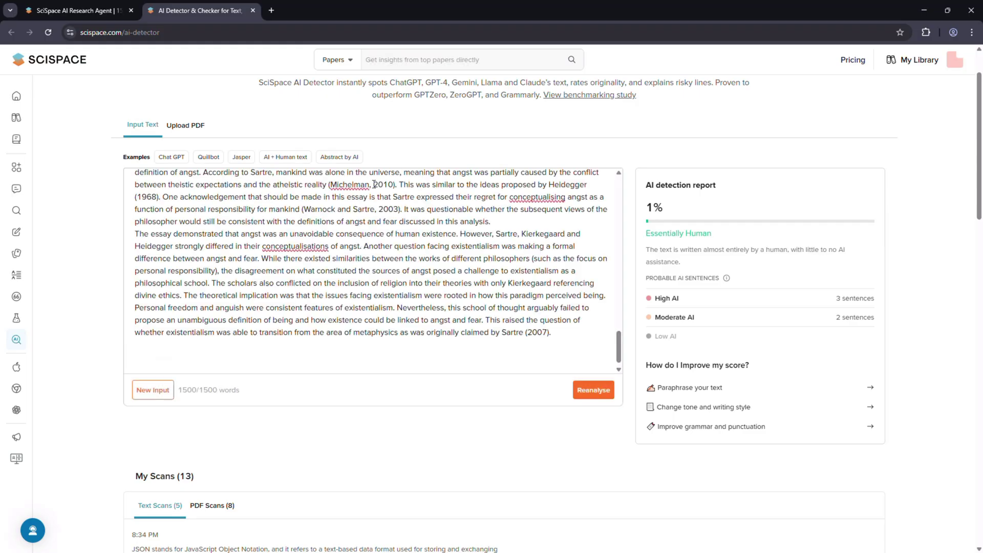
{"action": "key", "text": "BackSpace"}
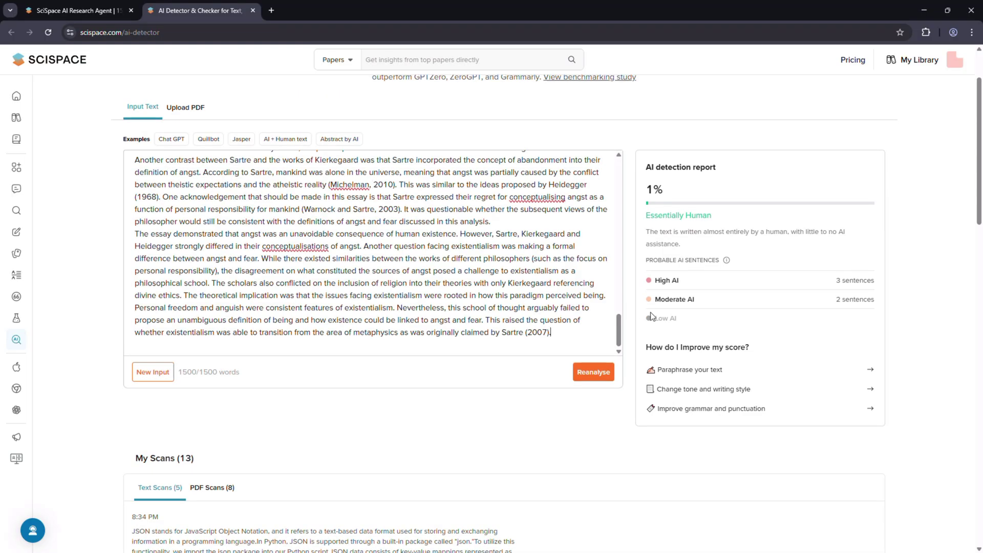
{"action": "scroll", "coordinate": [532, 307], "scroll_direction": "up", "scroll_amount": 2}
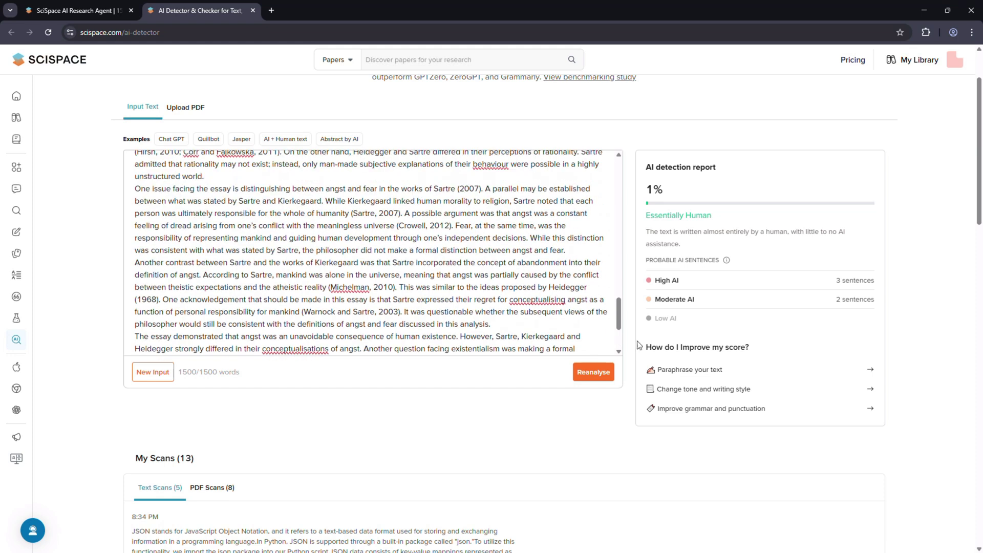
{"action": "left_click", "coordinate": [691, 370]}
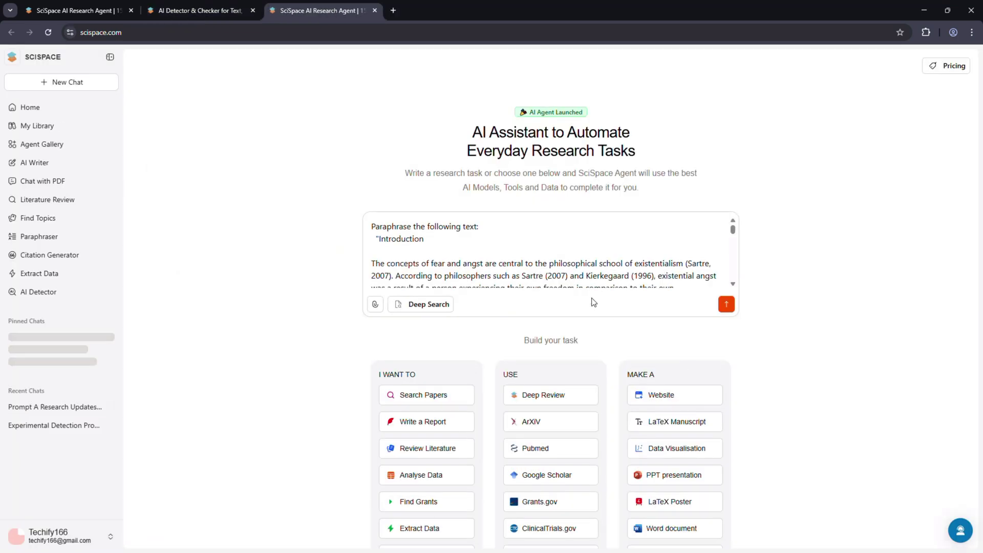
- Submit the 'Paraphrase the following text' prompt to get the paraphrased essay and key changes
{"action": "left_click", "coordinate": [725, 304]}
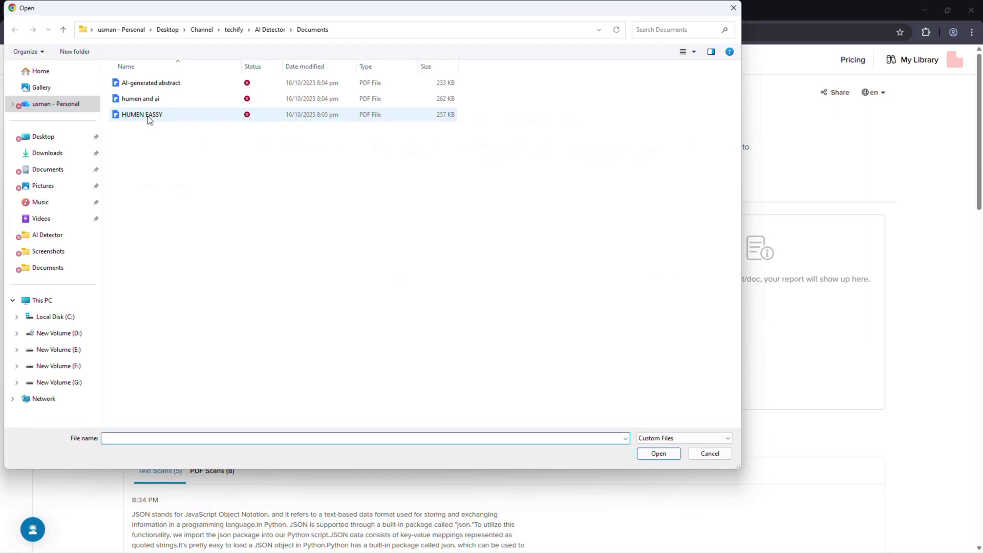
- Upload HUMEN EASSY.pdf, getting a 1% Essentially Human detection report
{"action": "left_click", "coordinate": [662, 452]}
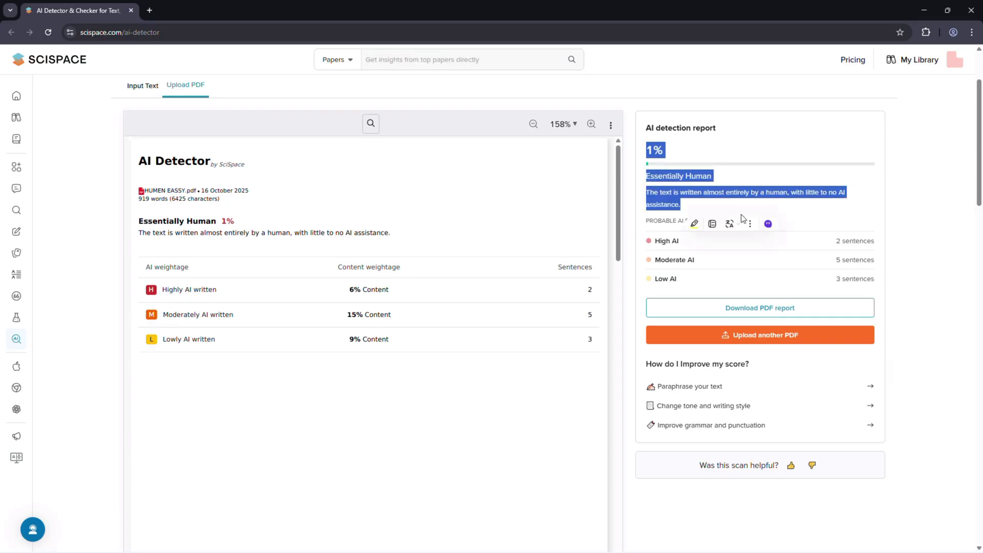
{"action": "left_click", "coordinate": [727, 223]}
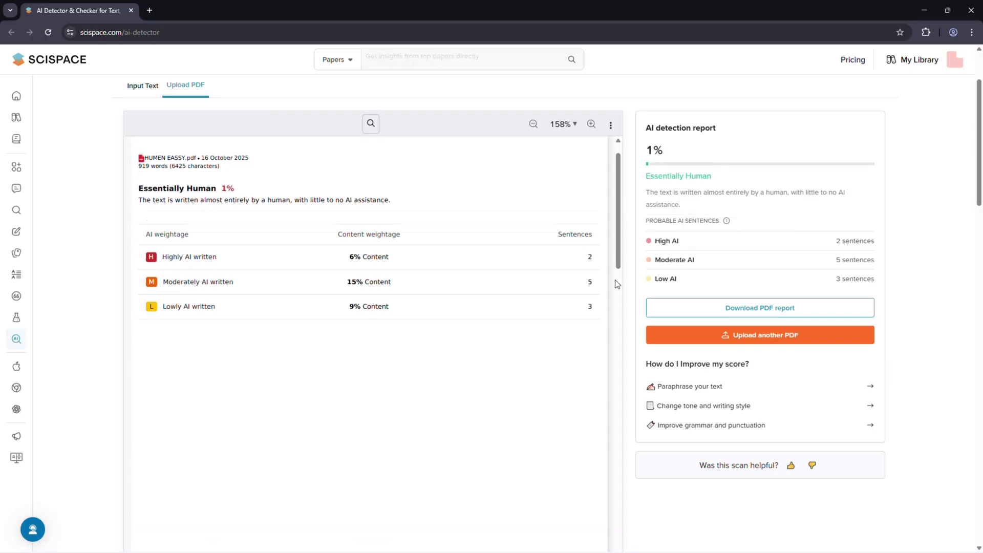
{"action": "scroll", "coordinate": [531, 317], "scroll_direction": "down", "scroll_amount": 2}
{"action": "scroll", "coordinate": [529, 318], "scroll_direction": "down", "scroll_amount": 9}
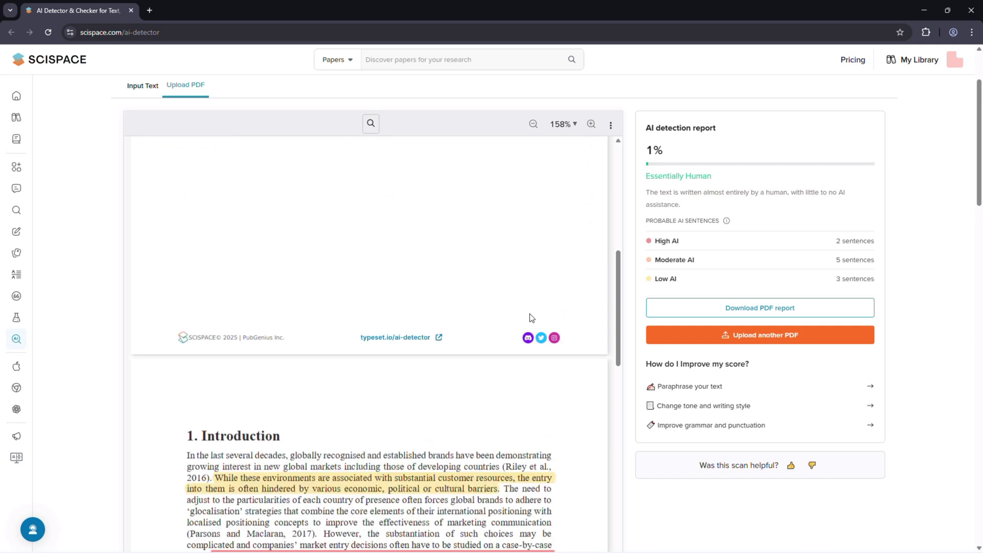
{"action": "scroll", "coordinate": [373, 353], "scroll_direction": "down", "scroll_amount": 13}
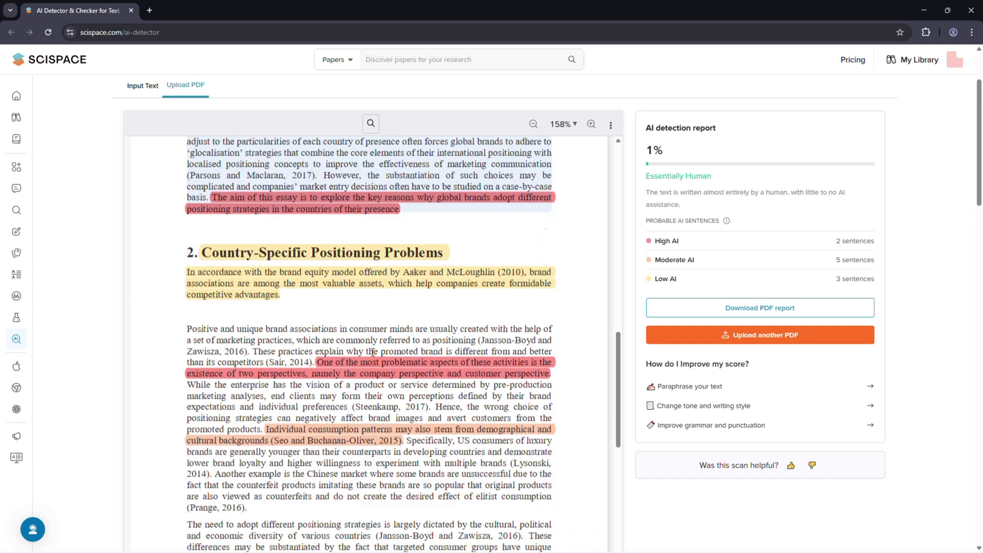
{"action": "scroll", "coordinate": [372, 354], "scroll_direction": "down", "scroll_amount": 6}
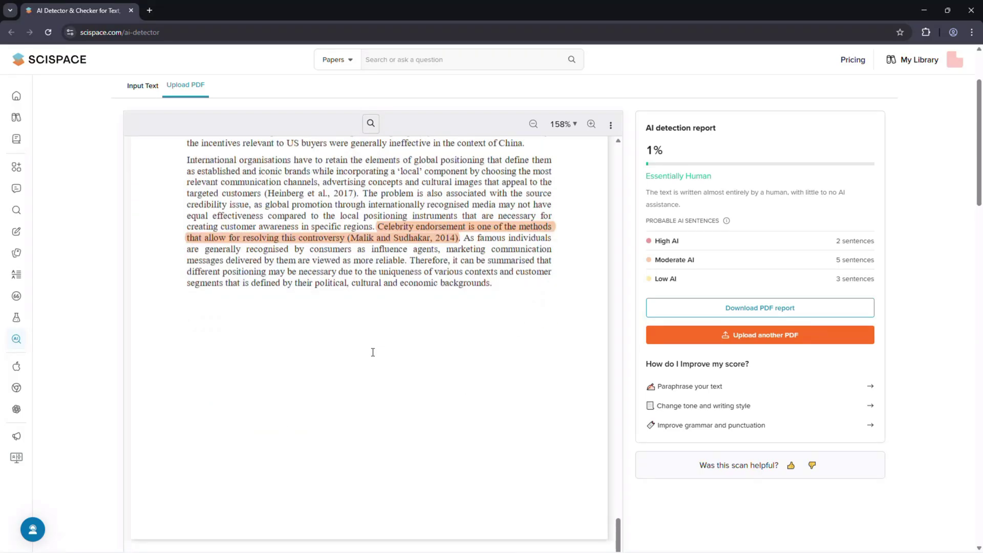
{"action": "scroll", "coordinate": [372, 352], "scroll_direction": "up", "scroll_amount": 20}
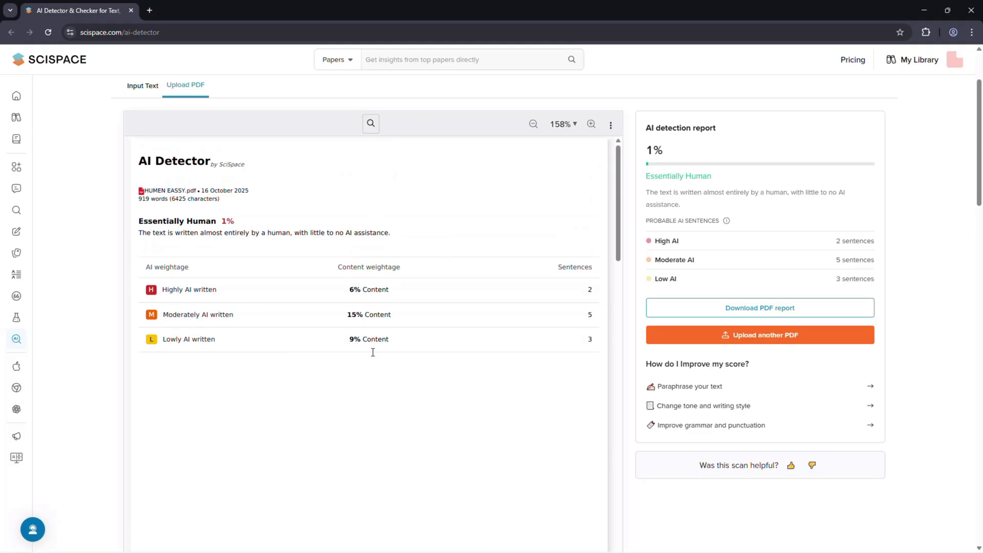
{"action": "scroll", "coordinate": [372, 352], "scroll_direction": "up", "scroll_amount": 2}
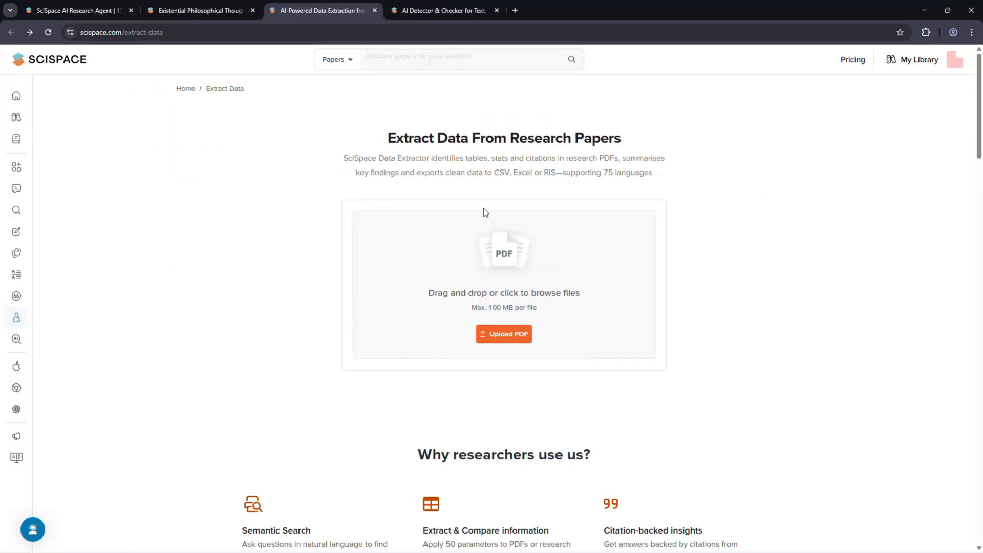
{"action": "left_click", "coordinate": [529, 335]}
- Upload AI-generated abstract.pdf and add Summarized Introduction and Contributions columns to the library table
{"action": "double_click", "coordinate": [155, 88]}
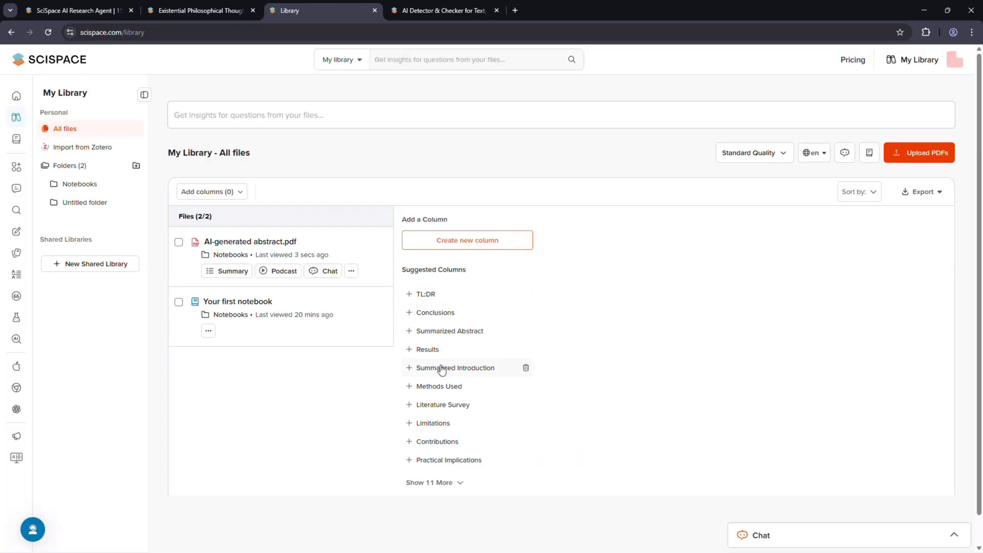
{"action": "left_click", "coordinate": [442, 369]}
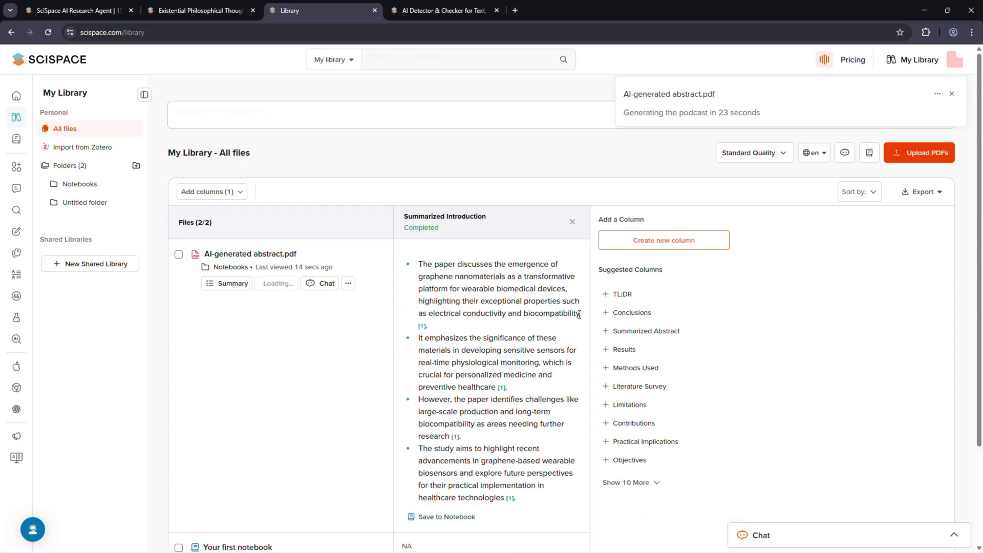
{"action": "scroll", "coordinate": [512, 276], "scroll_direction": "down", "scroll_amount": 3}
{"action": "left_click", "coordinate": [637, 304]}
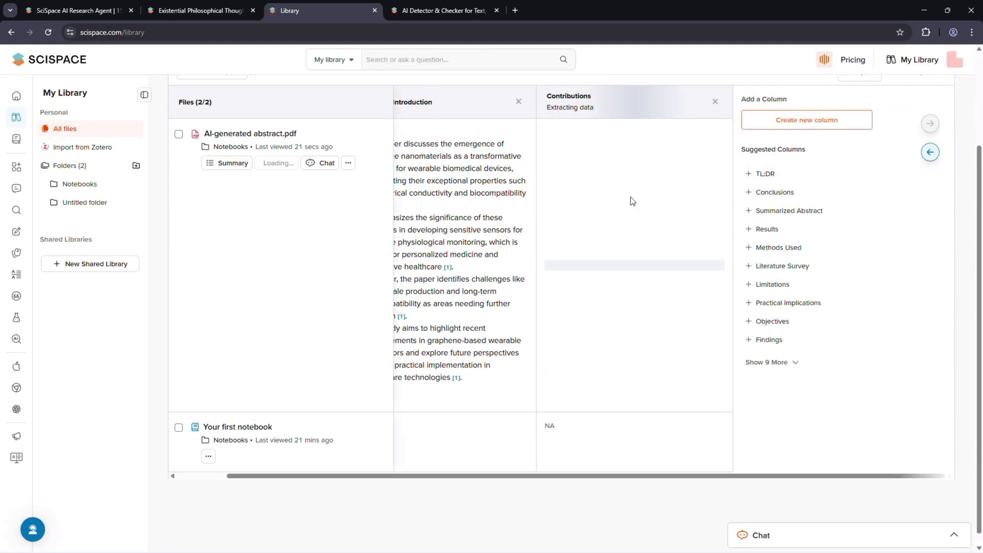
- Add Problem Statement and Literature Survey columns from the extra suggested column types
{"action": "left_click", "coordinate": [753, 361]}
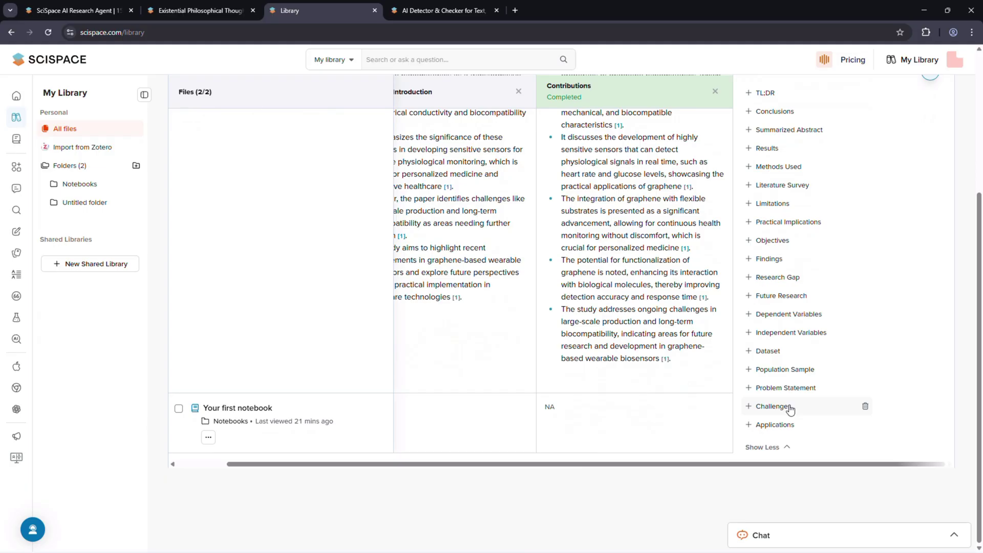
{"action": "left_click", "coordinate": [770, 391]}
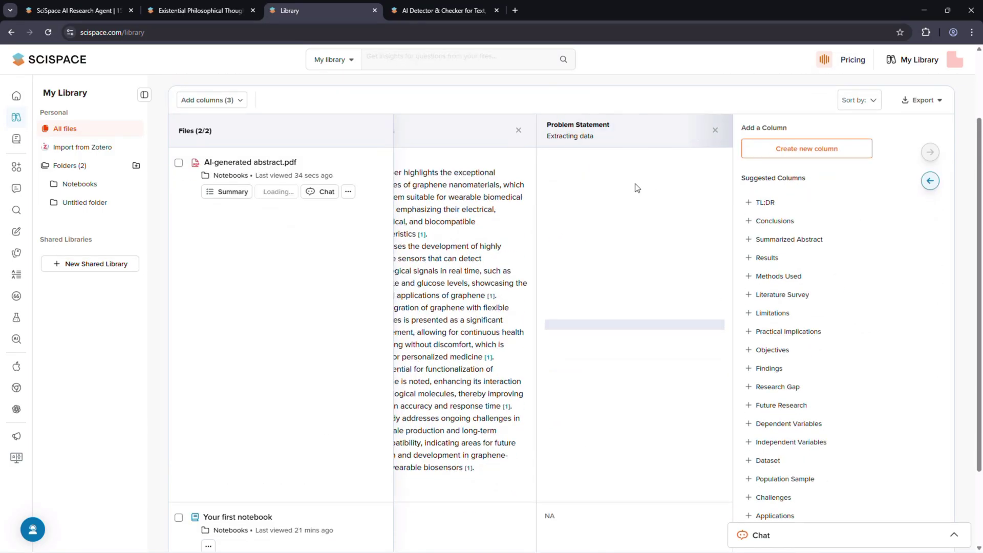
{"action": "scroll", "coordinate": [636, 187], "scroll_direction": "down", "scroll_amount": 1}
{"action": "left_click", "coordinate": [777, 244]}
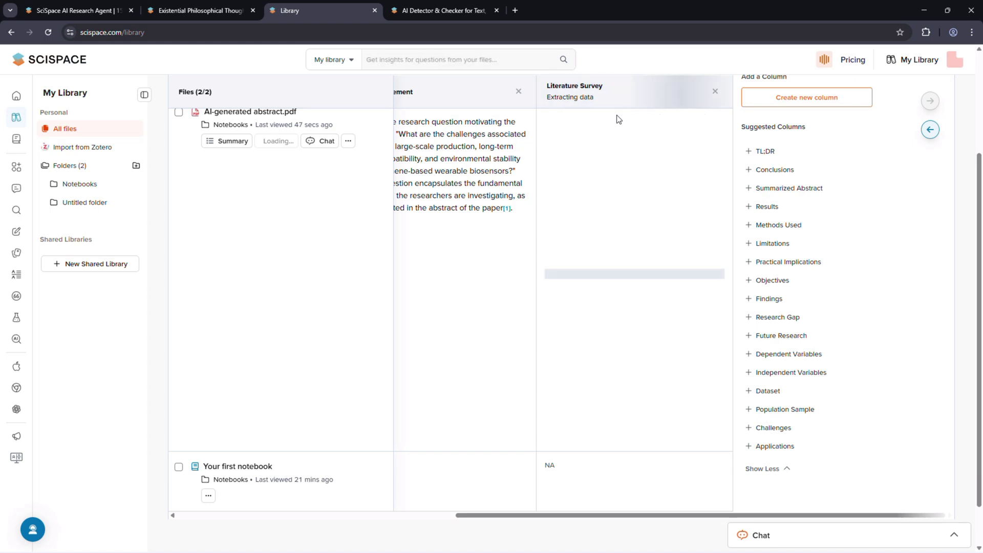
{"action": "left_click_drag", "start_coordinate": [634, 523], "coordinate": [386, 527]}
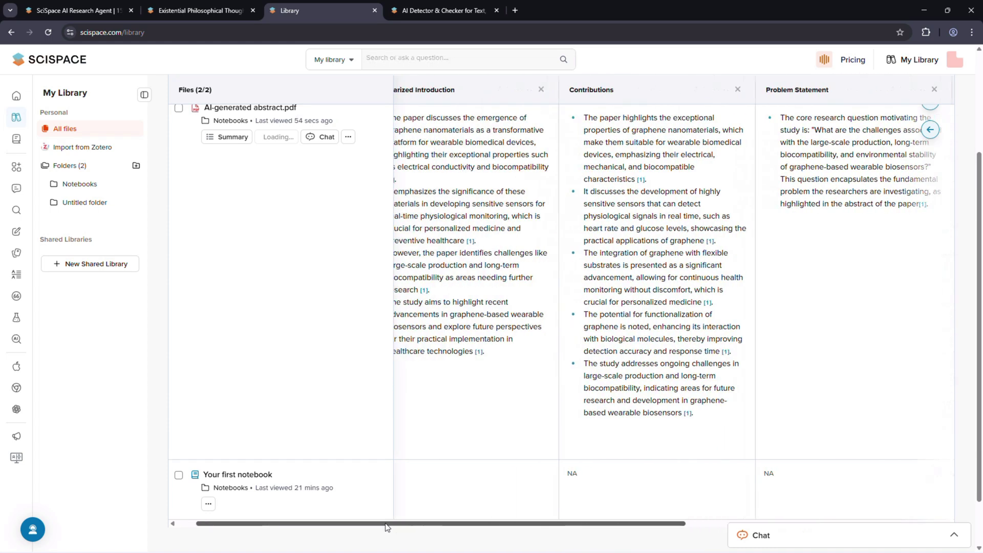